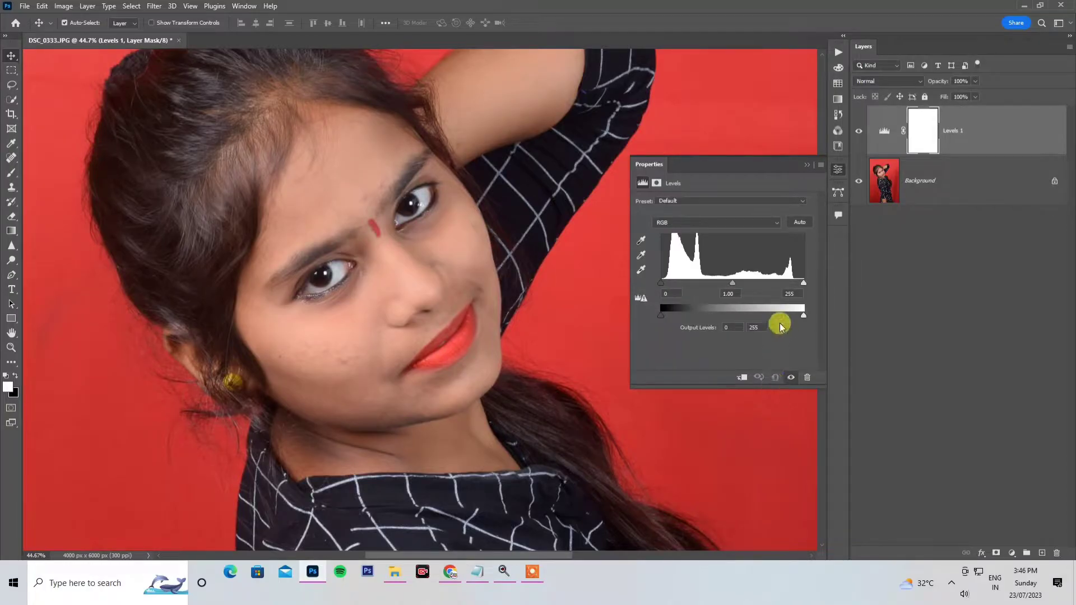
# - Adjust the Levels layer's RGB input levels to a black point of 8 and a white point of 235
pyautogui.moveTo(661, 283); pyautogui.dragTo(671, 284)
pyautogui.moveTo(803, 283); pyautogui.dragTo(794, 282)
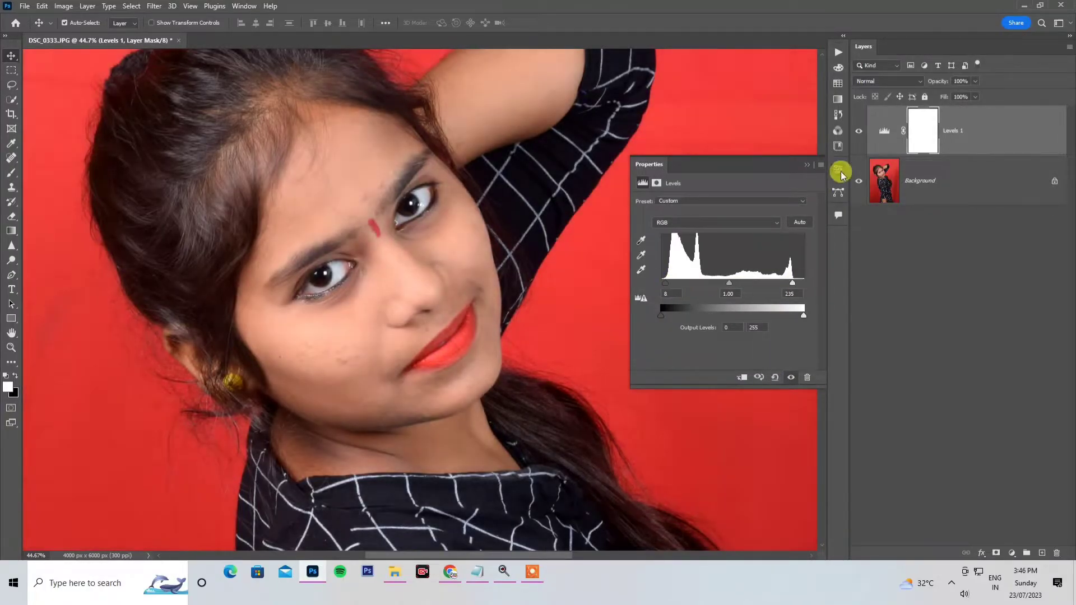
pyautogui.click(840, 170)
# - Merge the Levels adjustment into the Background layer and duplicate the merged layer
pyautogui.keyDown('ctrl'); pyautogui.click(933, 182); pyautogui.keyUp('ctrl')
pyautogui.hotkey('ctrl', 'e')
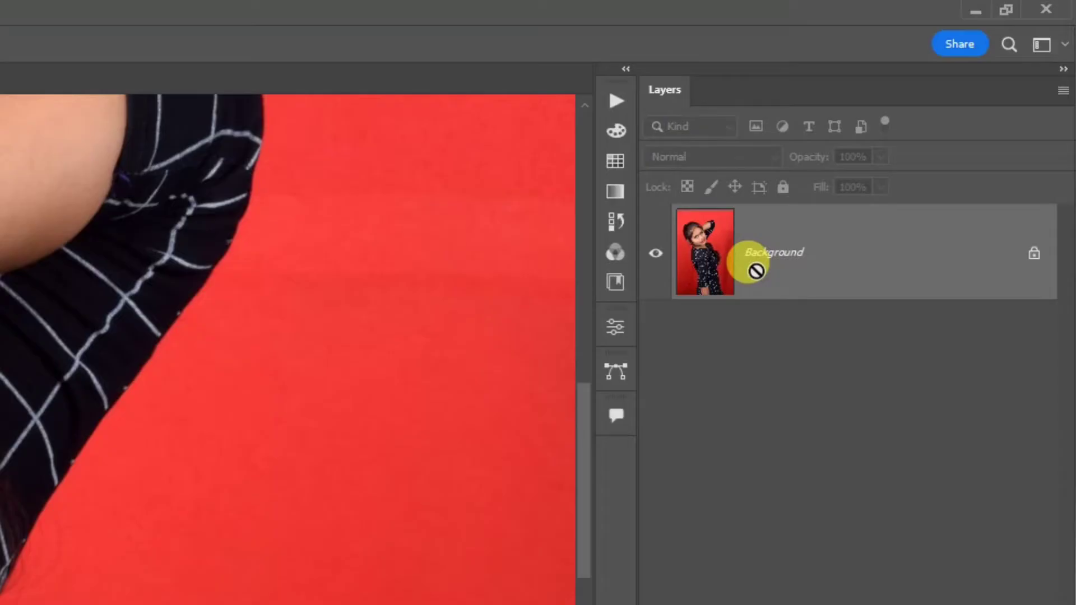
pyautogui.hotkey('ctrl', 'j')
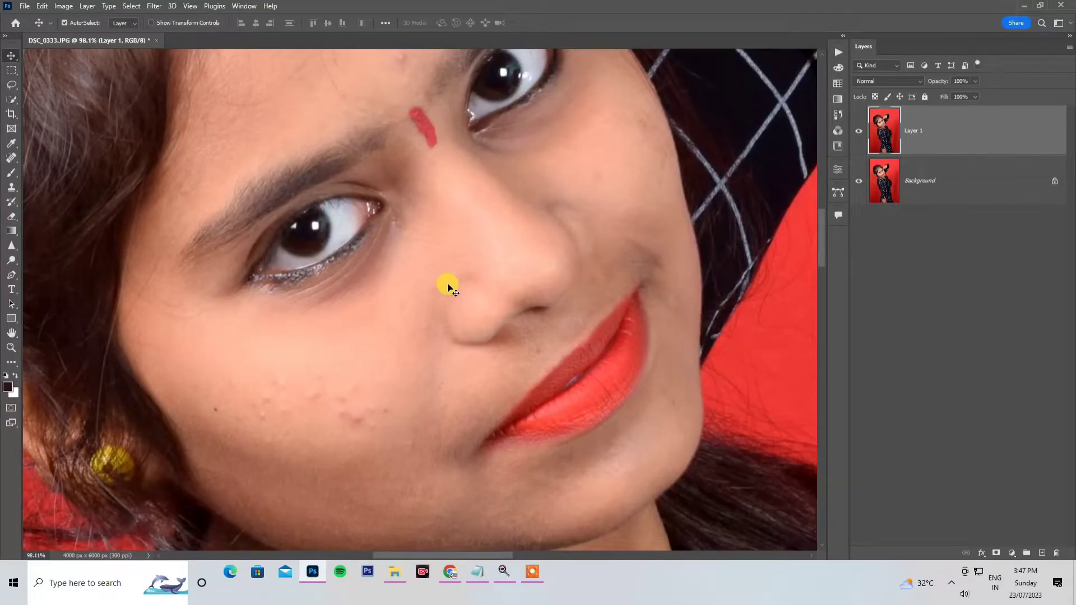
# - Set up the Mixer Brush without loading, cleaning after each stroke, with Wet 26%, Load 45% and Mix 90%
pyautogui.moveTo(432, 238); pyautogui.dragTo(483, 432)
pyautogui.moveTo(478, 251); pyautogui.dragTo(512, 279)
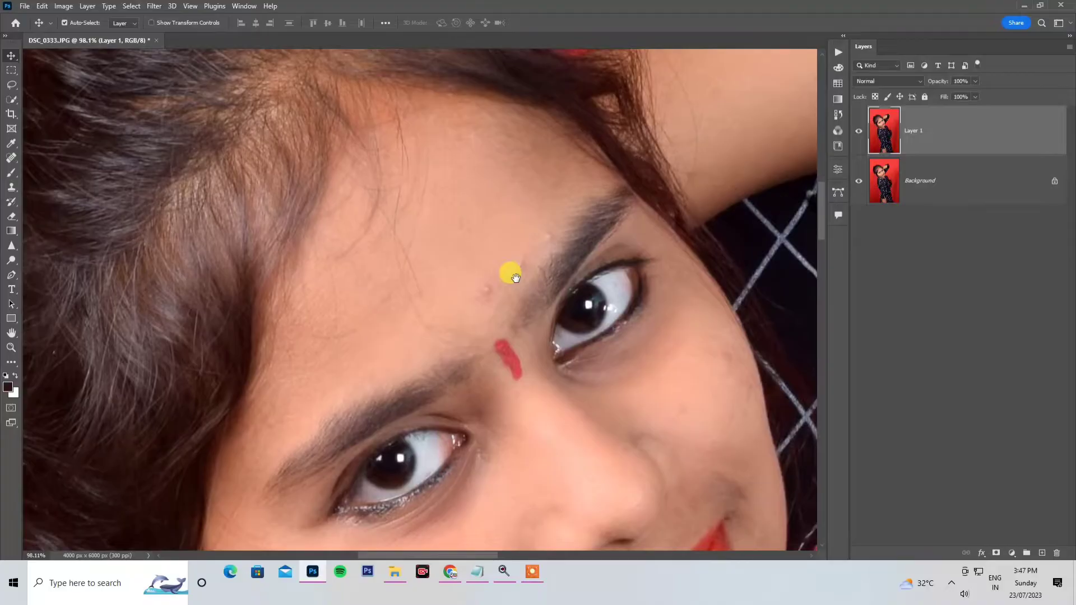
pyautogui.click(12, 172)
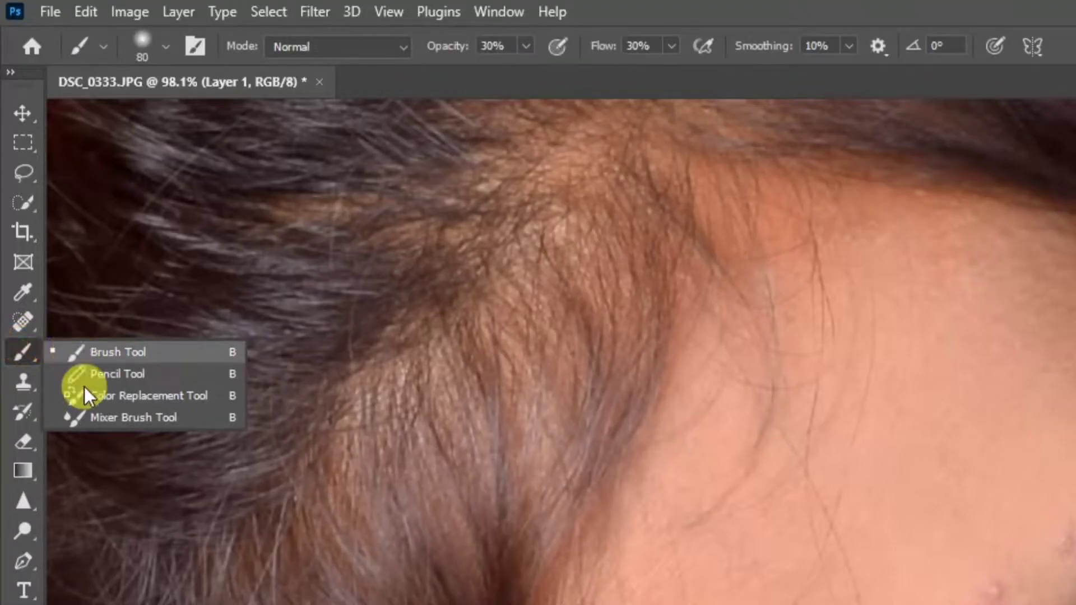
pyautogui.click(85, 418)
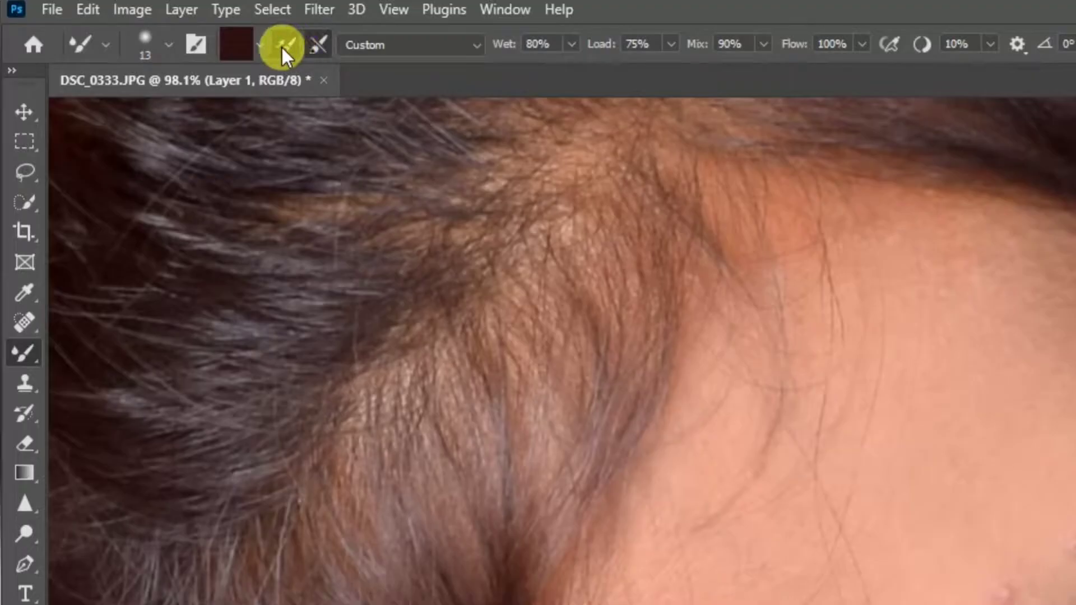
pyautogui.click(315, 45)
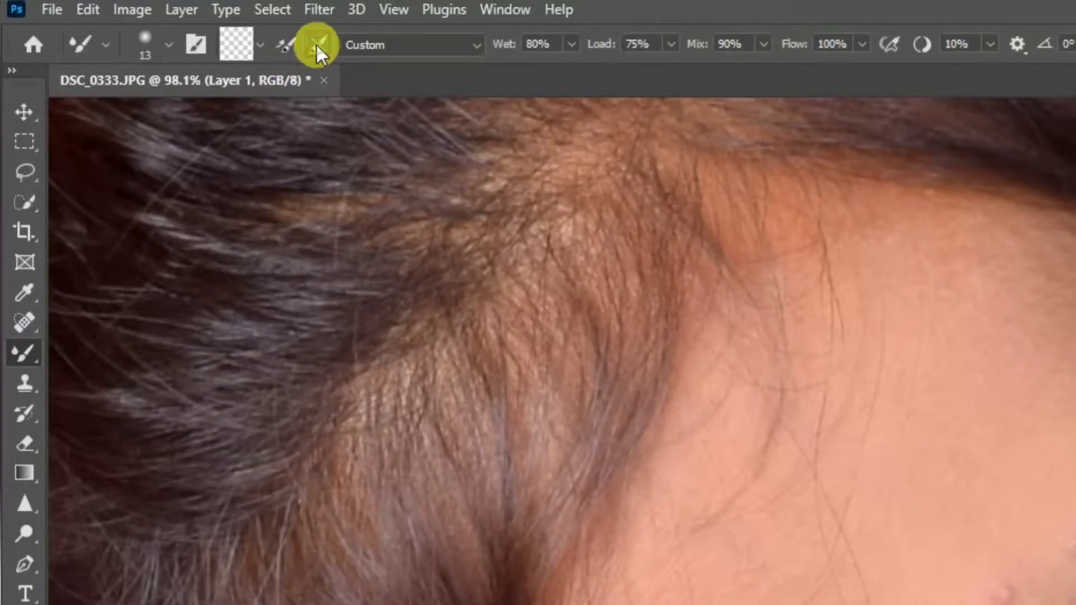
pyautogui.click(572, 44)
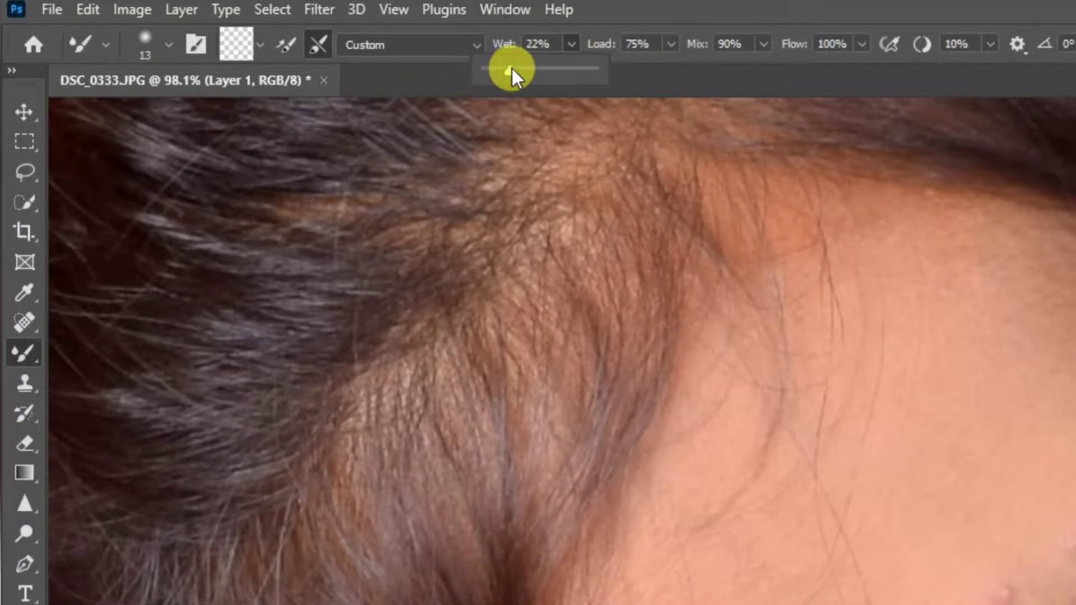
pyautogui.click(675, 45)
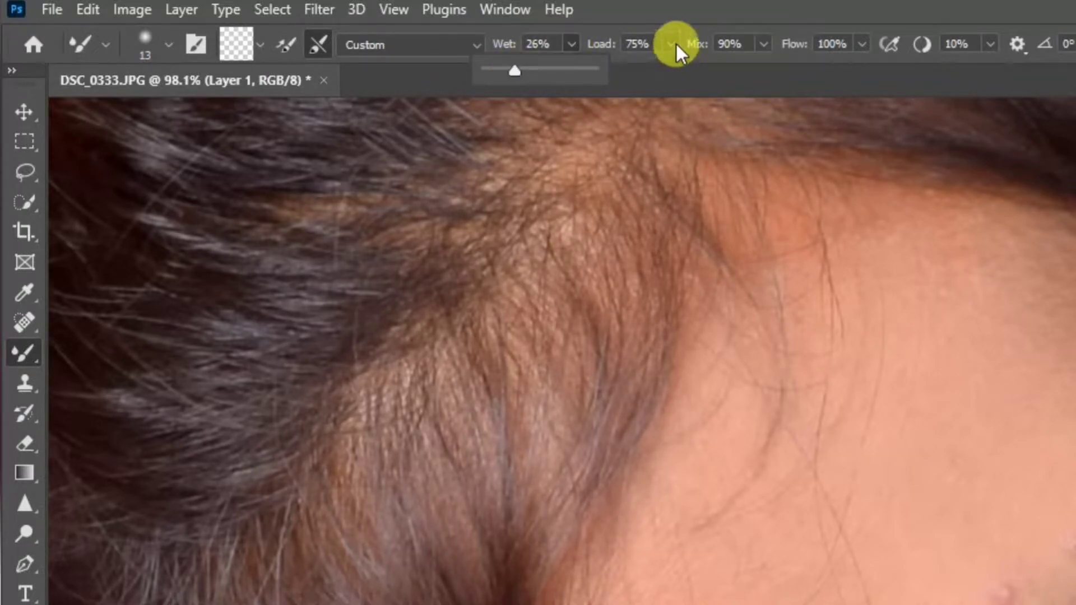
pyautogui.click(760, 44)
pyautogui.click(761, 44)
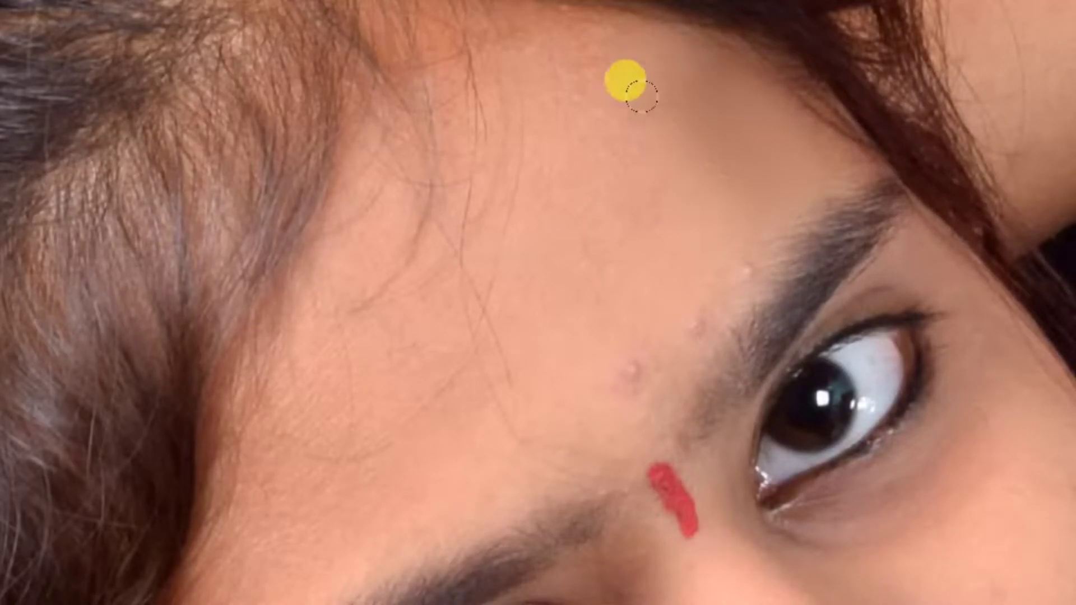
# - Smooth the skin of the forehead, cheeks, mouth area and chin with the Mixer Brush
pyautogui.moveTo(616, 188)
pyautogui.mouseDown()
pyautogui.moveTo(654, 234)
pyautogui.moveTo(662, 224)
pyautogui.moveTo(676, 294)
pyautogui.moveTo(688, 230)
pyautogui.moveTo(621, 379)
pyautogui.moveTo(613, 353)
pyautogui.moveTo(627, 407)
pyautogui.moveTo(507, 426)
pyautogui.moveTo(609, 268)
pyautogui.moveTo(591, 248)
pyautogui.moveTo(503, 237)
pyautogui.moveTo(458, 340)
pyautogui.moveTo(421, 339)
pyautogui.moveTo(504, 150)
pyautogui.moveTo(500, 200)
pyautogui.moveTo(363, 246)
pyautogui.moveTo(353, 394)
pyautogui.moveTo(448, 404)
pyautogui.moveTo(518, 397)
pyautogui.moveTo(493, 475)
pyautogui.moveTo(388, 505)
pyautogui.moveTo(390, 438)
pyautogui.moveTo(287, 487)
pyautogui.moveTo(299, 544)
pyautogui.moveTo(311, 527)
pyautogui.moveTo(302, 340)
pyautogui.moveTo(464, 291)
pyautogui.mouseUp()
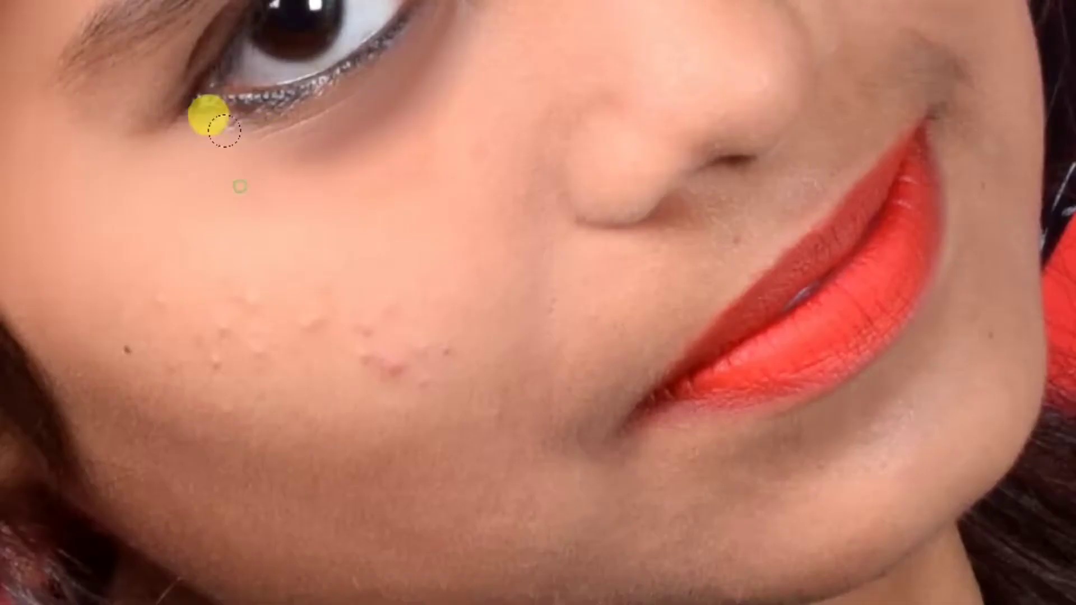
pyautogui.moveTo(209, 113)
pyautogui.mouseDown()
pyautogui.moveTo(403, 42)
pyautogui.moveTo(286, 128)
pyautogui.moveTo(178, 177)
pyautogui.moveTo(358, 79)
pyautogui.moveTo(193, 203)
pyautogui.moveTo(447, 86)
pyautogui.moveTo(323, 184)
pyautogui.moveTo(208, 332)
pyautogui.moveTo(129, 293)
pyautogui.moveTo(54, 205)
pyautogui.moveTo(60, 322)
pyautogui.moveTo(114, 383)
pyautogui.moveTo(128, 313)
pyautogui.moveTo(254, 273)
pyautogui.moveTo(363, 267)
pyautogui.mouseUp()
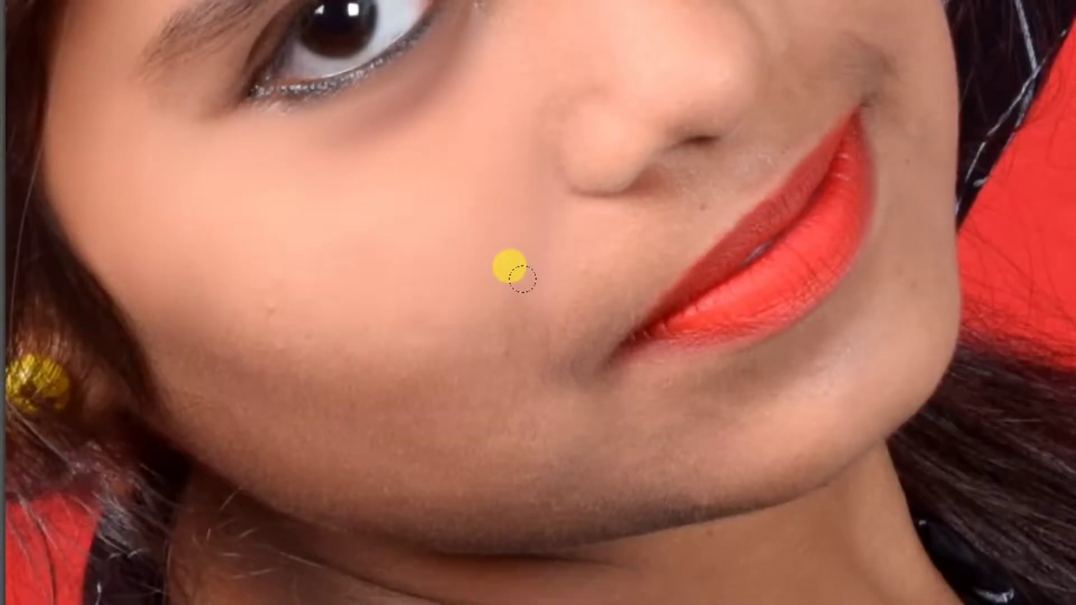
pyautogui.moveTo(516, 271)
pyautogui.mouseDown()
pyautogui.moveTo(350, 344)
pyautogui.moveTo(269, 319)
pyautogui.moveTo(298, 312)
pyautogui.moveTo(341, 214)
pyautogui.moveTo(339, 241)
pyautogui.moveTo(326, 241)
pyautogui.moveTo(449, 259)
pyautogui.moveTo(351, 322)
pyautogui.moveTo(215, 310)
pyautogui.moveTo(168, 322)
pyautogui.moveTo(165, 353)
pyautogui.moveTo(235, 429)
pyautogui.moveTo(247, 362)
pyautogui.moveTo(271, 445)
pyautogui.moveTo(279, 436)
pyautogui.moveTo(192, 356)
pyautogui.moveTo(185, 290)
pyautogui.moveTo(233, 284)
pyautogui.moveTo(316, 402)
pyautogui.moveTo(171, 316)
pyautogui.moveTo(308, 389)
pyautogui.moveTo(406, 405)
pyautogui.moveTo(326, 464)
pyautogui.moveTo(475, 475)
pyautogui.moveTo(395, 487)
pyautogui.moveTo(583, 213)
pyautogui.moveTo(613, 282)
pyautogui.moveTo(551, 321)
pyautogui.moveTo(567, 271)
pyautogui.moveTo(566, 329)
pyautogui.moveTo(512, 378)
pyautogui.moveTo(513, 322)
pyautogui.moveTo(484, 384)
pyautogui.moveTo(486, 435)
pyautogui.moveTo(535, 416)
pyautogui.moveTo(549, 423)
pyautogui.moveTo(443, 440)
pyautogui.moveTo(544, 429)
pyautogui.moveTo(729, 357)
pyautogui.moveTo(788, 432)
pyautogui.moveTo(603, 495)
pyautogui.moveTo(499, 511)
pyautogui.moveTo(526, 455)
pyautogui.moveTo(698, 425)
pyautogui.mouseUp()
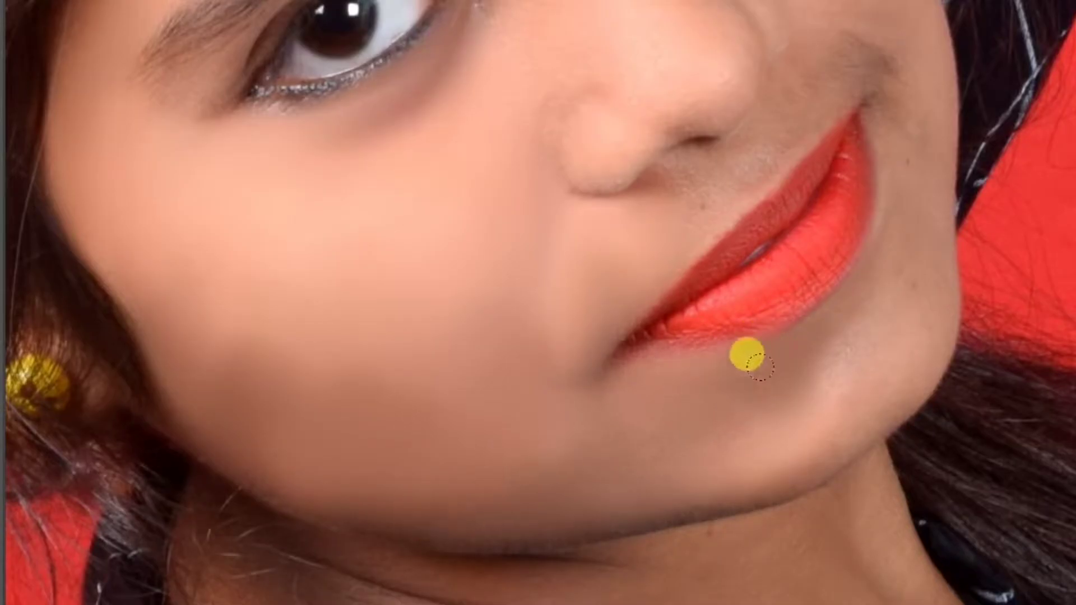
pyautogui.moveTo(750, 356); pyautogui.dragTo(572, 439)
pyautogui.moveTo(733, 372)
pyautogui.mouseDown()
pyautogui.moveTo(672, 482)
pyautogui.moveTo(661, 412)
pyautogui.moveTo(717, 230)
pyautogui.moveTo(725, 402)
pyautogui.moveTo(596, 281)
pyautogui.moveTo(612, 274)
pyautogui.moveTo(700, 288)
pyautogui.moveTo(376, 395)
pyautogui.moveTo(331, 281)
pyautogui.moveTo(386, 287)
pyautogui.moveTo(315, 209)
pyautogui.moveTo(458, 406)
pyautogui.moveTo(365, 340)
pyautogui.moveTo(413, 347)
pyautogui.moveTo(361, 276)
pyautogui.moveTo(496, 307)
pyautogui.moveTo(285, 274)
pyautogui.moveTo(305, 266)
pyautogui.moveTo(427, 316)
pyautogui.moveTo(511, 357)
pyautogui.moveTo(578, 411)
pyautogui.moveTo(557, 277)
pyautogui.mouseUp()
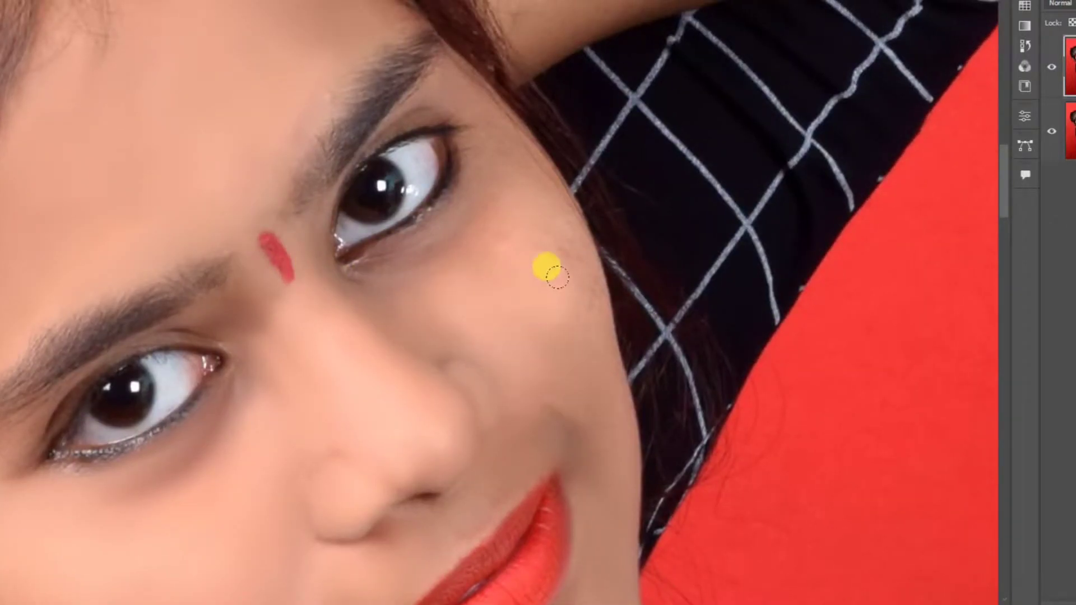
pyautogui.scroll(2, 362, 326)
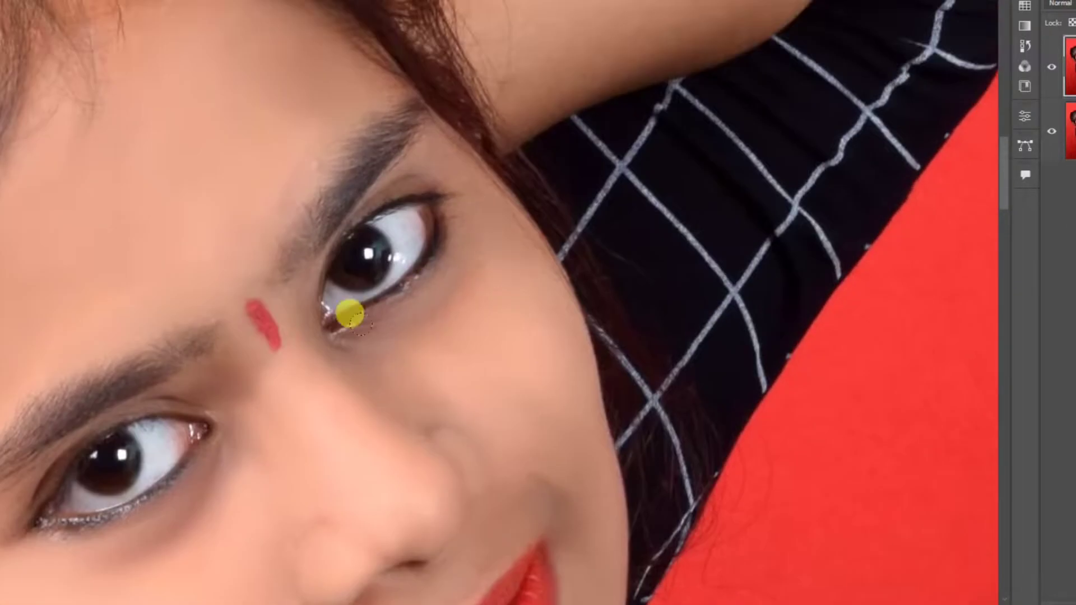
# - Blend the skin on the neck above the dress collar with the Mixer Brush
pyautogui.hotkey('ctrl', '-')
pyautogui.hotkey('ctrl', '-')
pyautogui.hotkey('ctrl', '-')
pyautogui.hotkey('ctrl', '-')
pyautogui.hotkey('ctrl', '+')
pyautogui.hotkey('ctrl', '+')
pyautogui.hotkey('ctrl', '+')
pyautogui.scroll(-3, 594, 310)
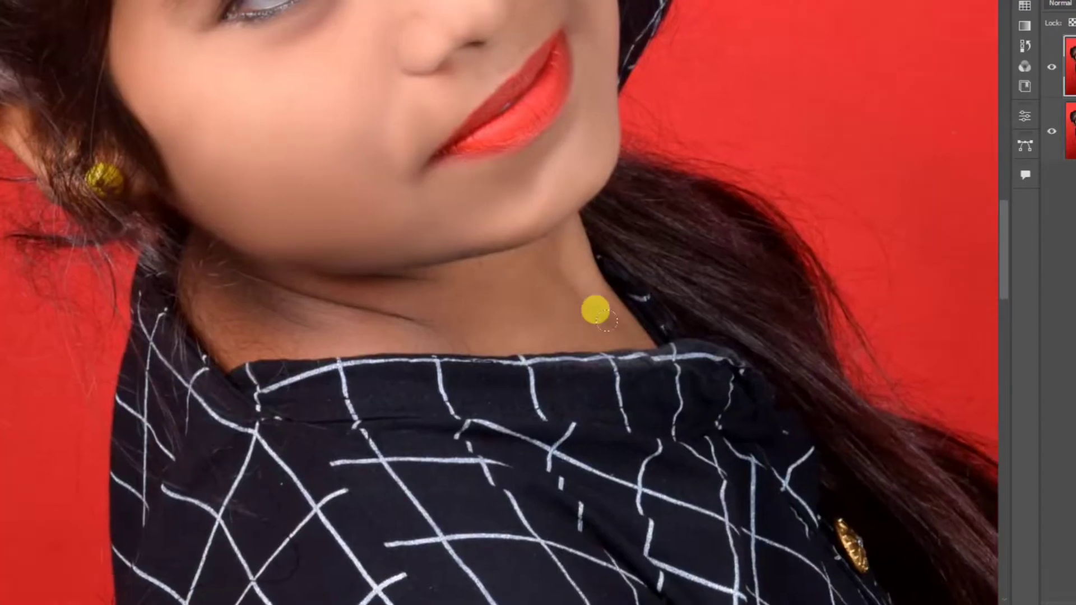
pyautogui.moveTo(594, 310)
pyautogui.mouseDown()
pyautogui.moveTo(556, 309)
pyautogui.moveTo(458, 321)
pyautogui.moveTo(277, 317)
pyautogui.moveTo(420, 298)
pyautogui.moveTo(440, 340)
pyautogui.mouseUp()
# - Smooth the skin of the raised arm between the hair and the sleeve with the Mixer Brush
pyautogui.hotkey('ctrl', '-')
pyautogui.hotkey('ctrl', '-')
pyautogui.hotkey('ctrl', '+')
pyautogui.hotkey('ctrl', '+')
pyautogui.scroll(5, 639, 161)
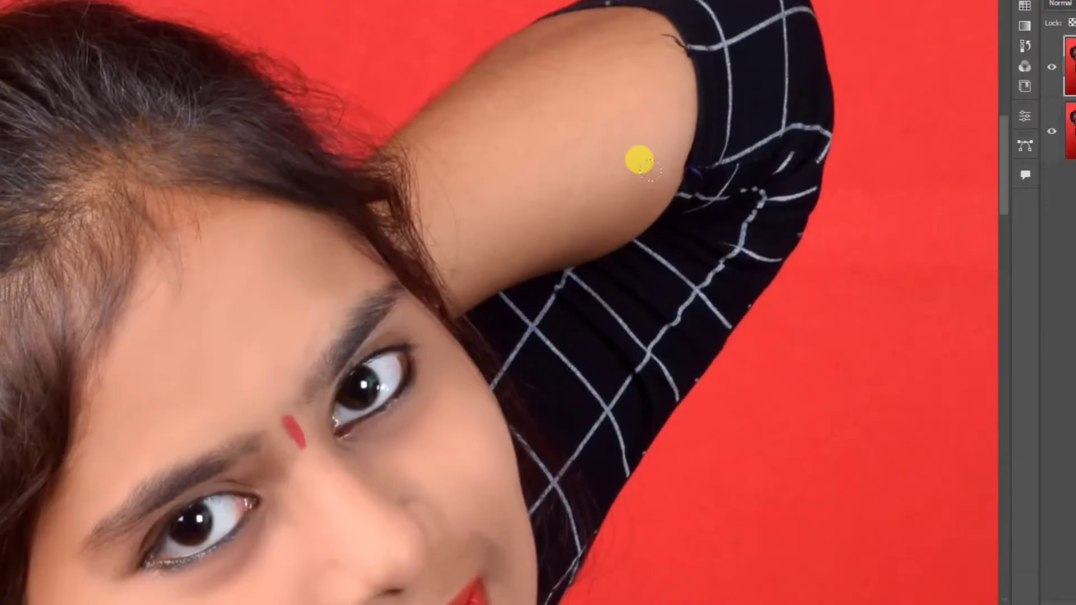
pyautogui.moveTo(639, 161)
pyautogui.mouseDown()
pyautogui.moveTo(441, 252)
pyautogui.moveTo(480, 51)
pyautogui.moveTo(446, 79)
pyautogui.moveTo(461, 264)
pyautogui.mouseUp()
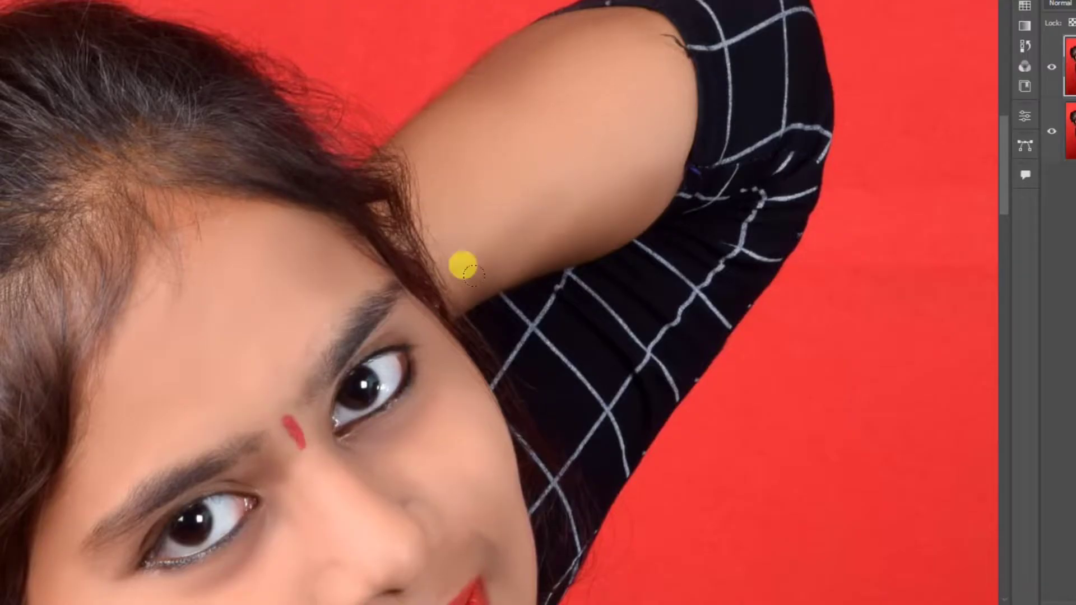
pyautogui.moveTo(314, 516); pyautogui.dragTo(487, 191)
pyautogui.moveTo(594, 200); pyautogui.dragTo(459, 267)
# - Smooth the skin of the lowered forearm below the sleeve with the Mixer Brush
pyautogui.hotkey('ctrl', '-')
pyautogui.hotkey('ctrl', '-')
pyautogui.hotkey('ctrl', '-')
pyautogui.hotkey('ctrl', '-')
pyautogui.moveTo(555, 266); pyautogui.dragTo(553, 231)
pyautogui.hotkey('ctrl', '+')
pyautogui.hotkey('ctrl', '+')
pyautogui.hotkey('ctrl', '+')
pyautogui.moveTo(448, 527); pyautogui.dragTo(398, 168)
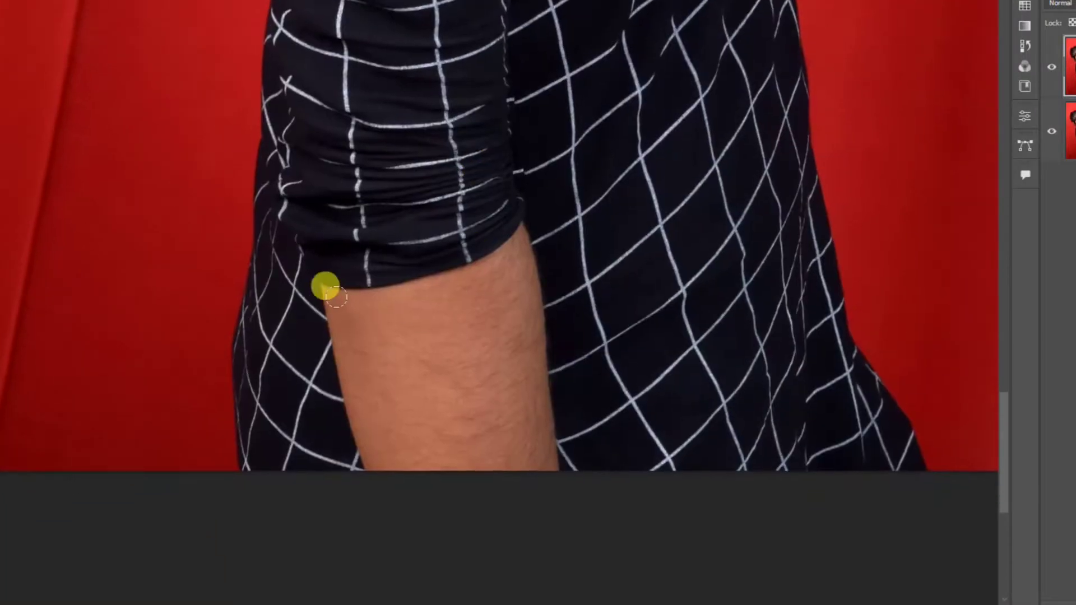
pyautogui.moveTo(334, 296)
pyautogui.mouseDown()
pyautogui.moveTo(376, 442)
pyautogui.moveTo(539, 446)
pyautogui.moveTo(406, 343)
pyautogui.moveTo(511, 245)
pyautogui.moveTo(485, 402)
pyautogui.mouseUp()
pyautogui.scroll(-5, 486, 402)
pyautogui.moveTo(447, 61); pyautogui.dragTo(479, 277)
pyautogui.scroll(5, 478, 276)
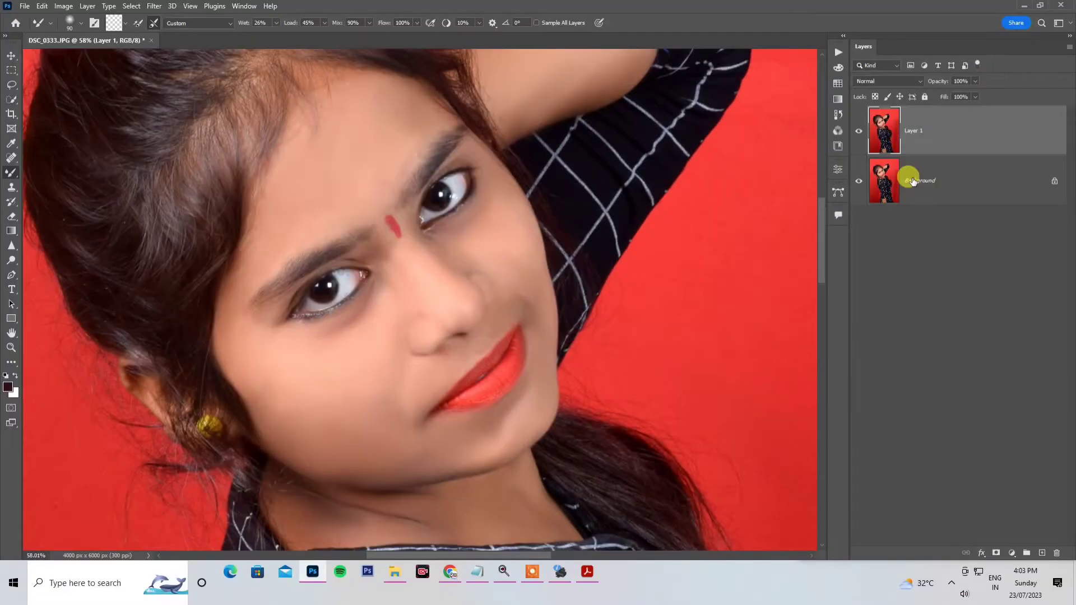
# - Merge Layer 1 with the Background and add a new empty layer above it
pyautogui.keyDown('shift'); pyautogui.click(913, 181); pyautogui.keyUp('shift')
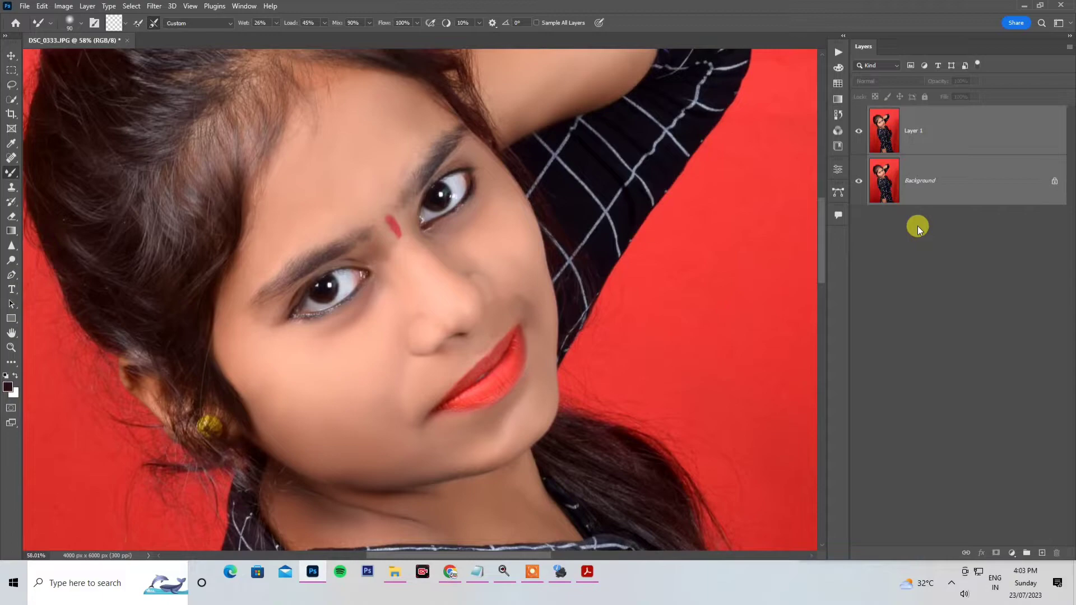
pyautogui.hotkey('ctrl', 'e')
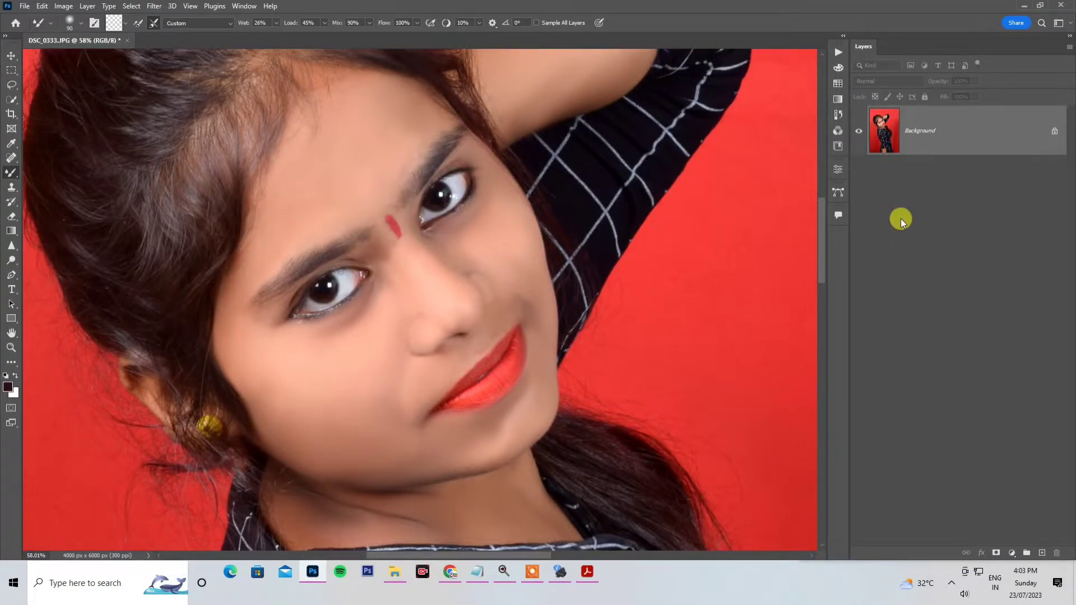
pyautogui.click(1041, 553)
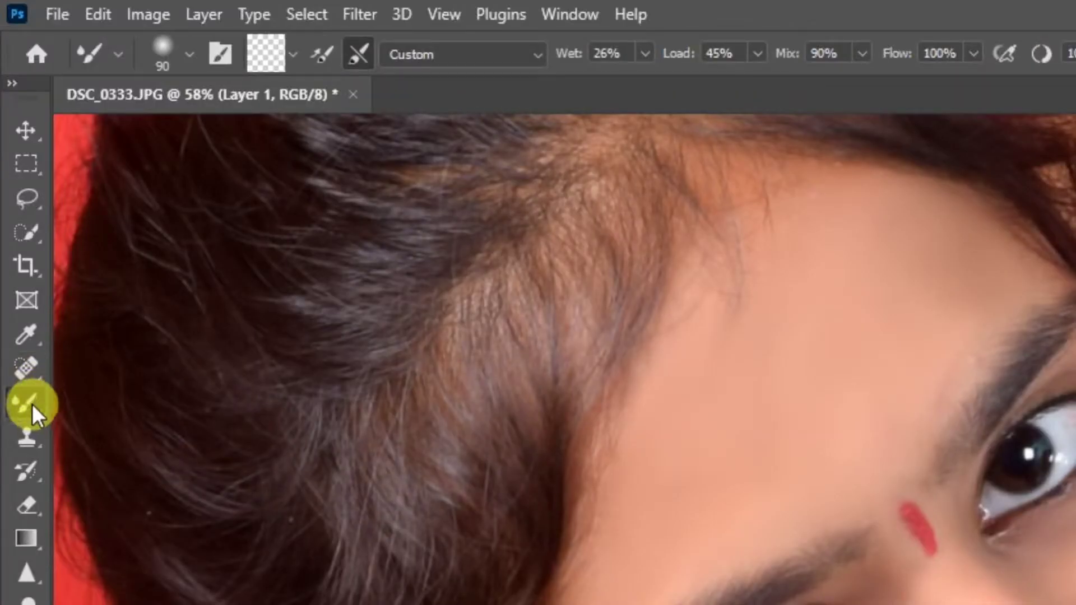
# - Switch to the regular Brush with a light skin tone and paint softly over the cheek beside the earring
pyautogui.rightClick(12, 163)
pyautogui.click(38, 169)
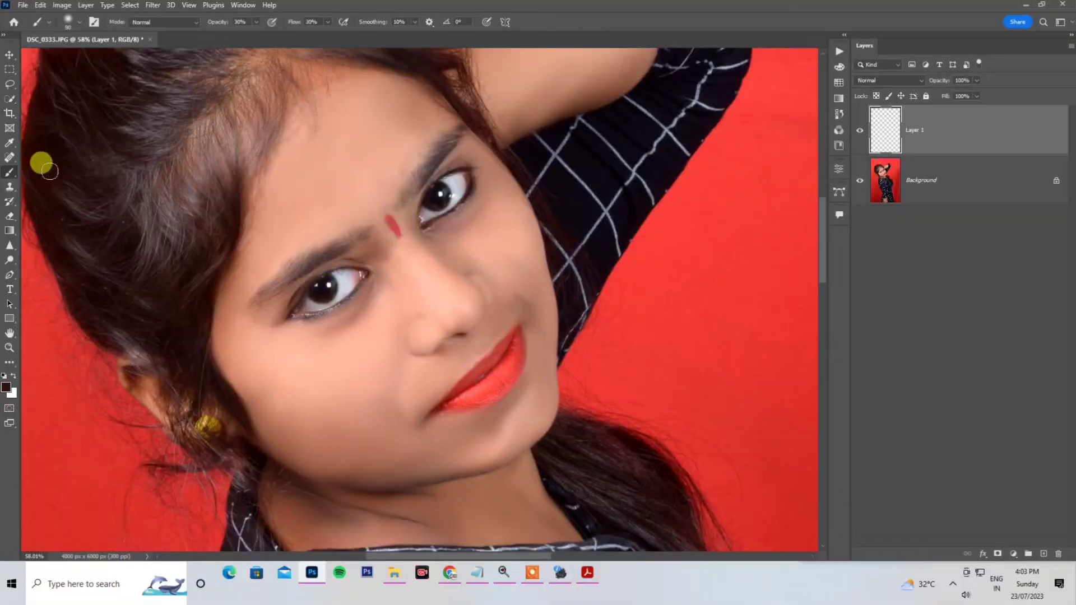
pyautogui.press('[')
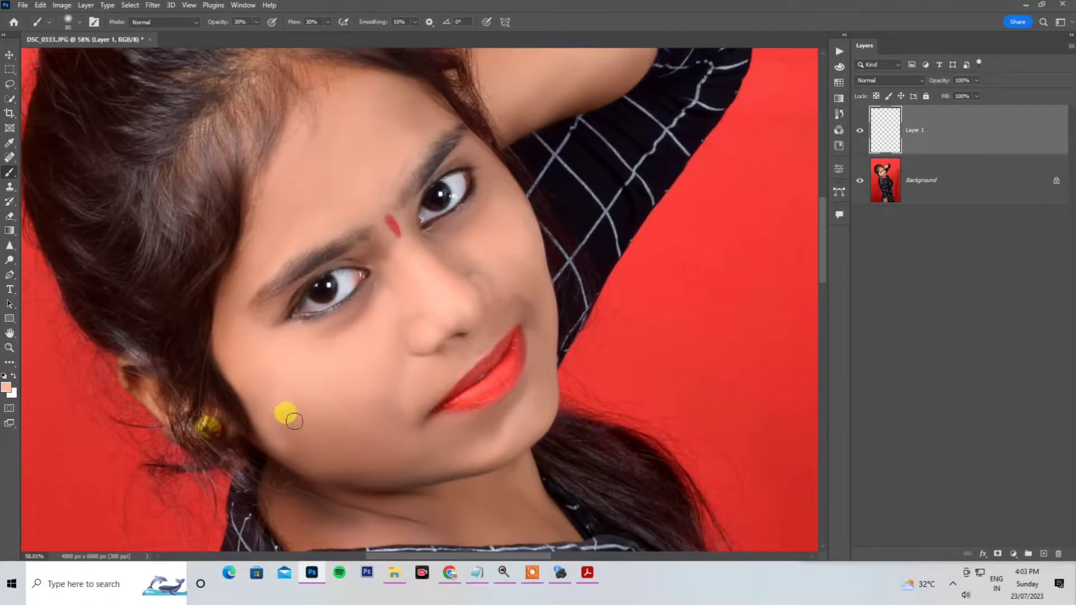
pyautogui.rightClick(301, 368)
pyautogui.click(291, 419)
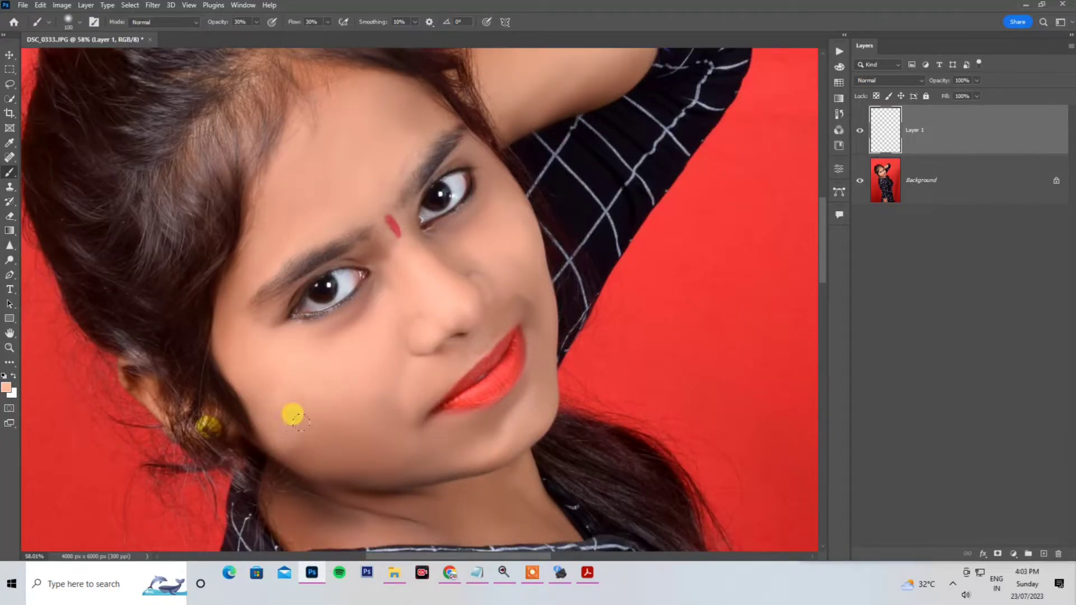
pyautogui.moveTo(303, 430)
pyautogui.mouseDown()
pyautogui.moveTo(315, 463)
pyautogui.moveTo(331, 441)
pyautogui.moveTo(312, 442)
pyautogui.moveTo(331, 438)
pyautogui.moveTo(302, 406)
pyautogui.moveTo(293, 416)
pyautogui.moveTo(343, 432)
pyautogui.moveTo(353, 449)
pyautogui.moveTo(375, 440)
pyautogui.moveTo(382, 423)
pyautogui.moveTo(380, 404)
pyautogui.moveTo(371, 424)
pyautogui.moveTo(359, 400)
pyautogui.moveTo(341, 417)
pyautogui.moveTo(365, 434)
pyautogui.moveTo(395, 431)
pyautogui.moveTo(356, 372)
pyautogui.moveTo(422, 428)
pyautogui.moveTo(392, 445)
pyautogui.moveTo(266, 409)
pyautogui.moveTo(320, 393)
pyautogui.moveTo(261, 388)
pyautogui.moveTo(240, 351)
pyautogui.mouseUp()
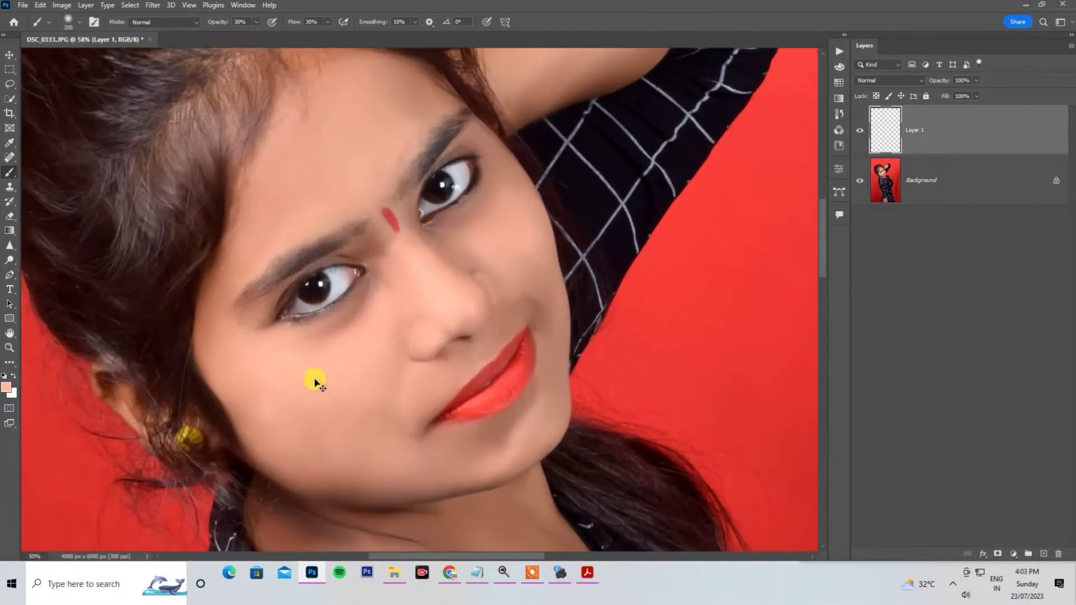
# - Paint the light skin tone under the eye nearest the earring to brighten the shadow
pyautogui.hotkey('ctrl', '-')
pyautogui.hotkey('ctrl', '-')
pyautogui.hotkey('ctrl', '-')
pyautogui.hotkey('ctrl', '+')
pyautogui.hotkey('ctrl', '+')
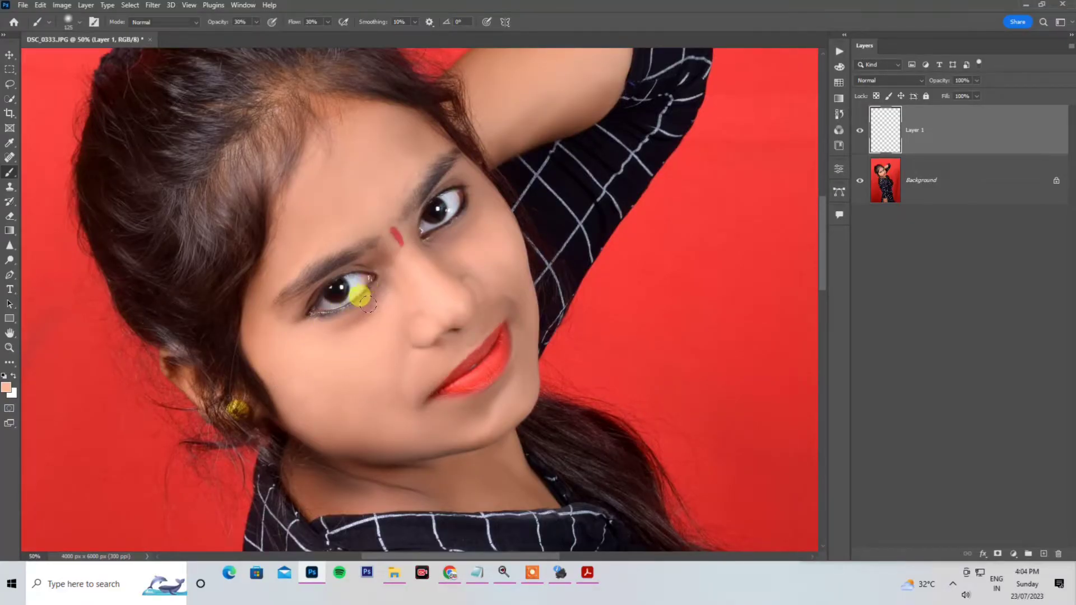
pyautogui.moveTo(368, 304); pyautogui.dragTo(354, 316)
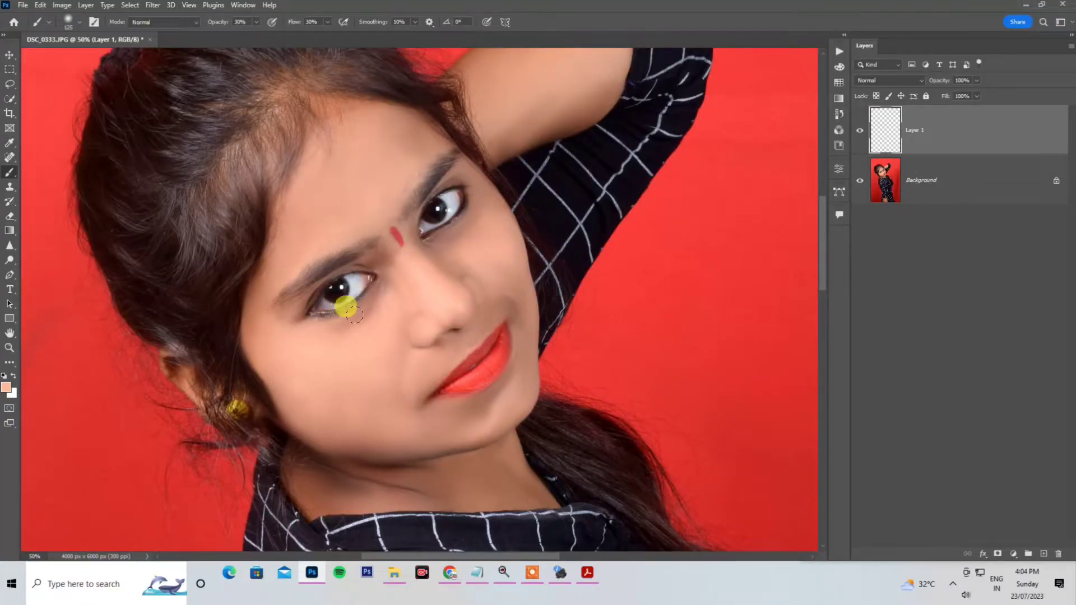
# - Compare the portrait with and without the painted layer and reduce Layer 1's opacity to 80%
pyautogui.click(860, 130)
pyautogui.click(860, 130)
pyautogui.moveTo(973, 82); pyautogui.dragTo(959, 93)
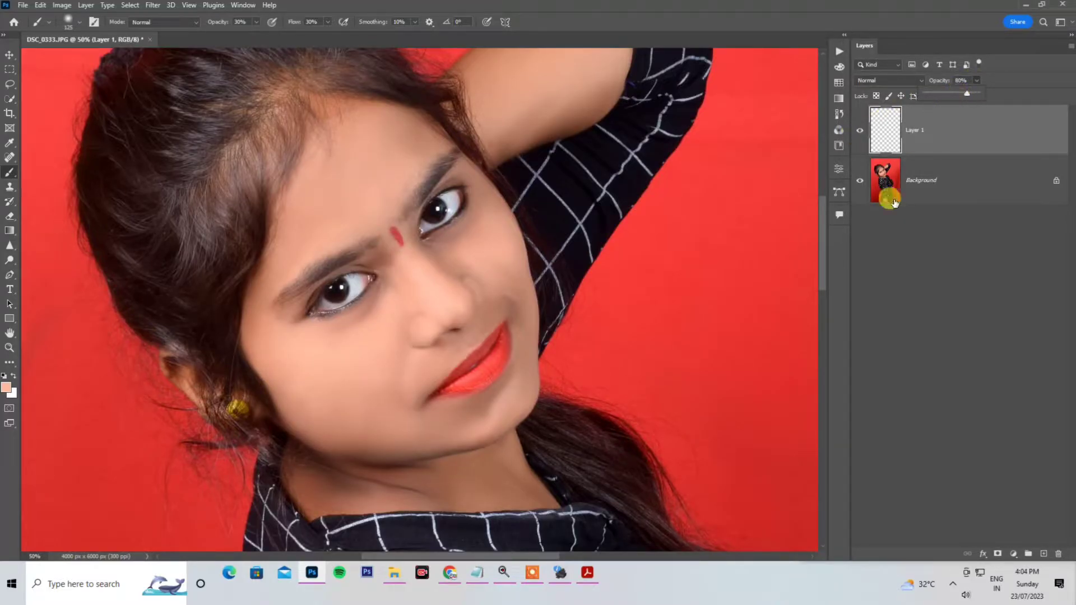
# - Add another empty layer and set the brush opacity and flow to 18%
pyautogui.click(1042, 554)
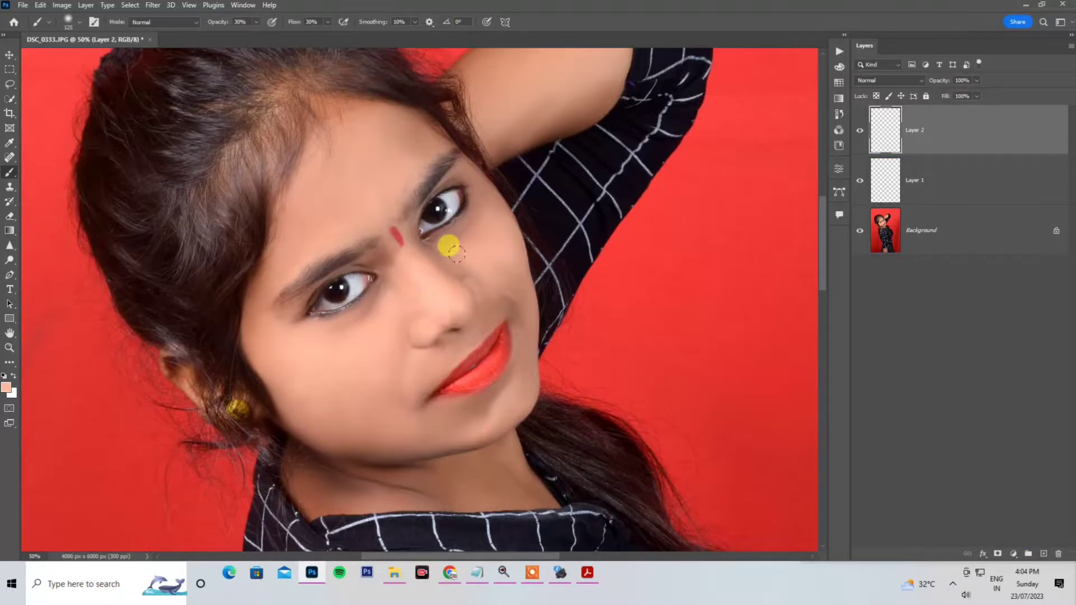
pyautogui.click(256, 22)
pyautogui.moveTo(255, 35); pyautogui.dragTo(250, 35)
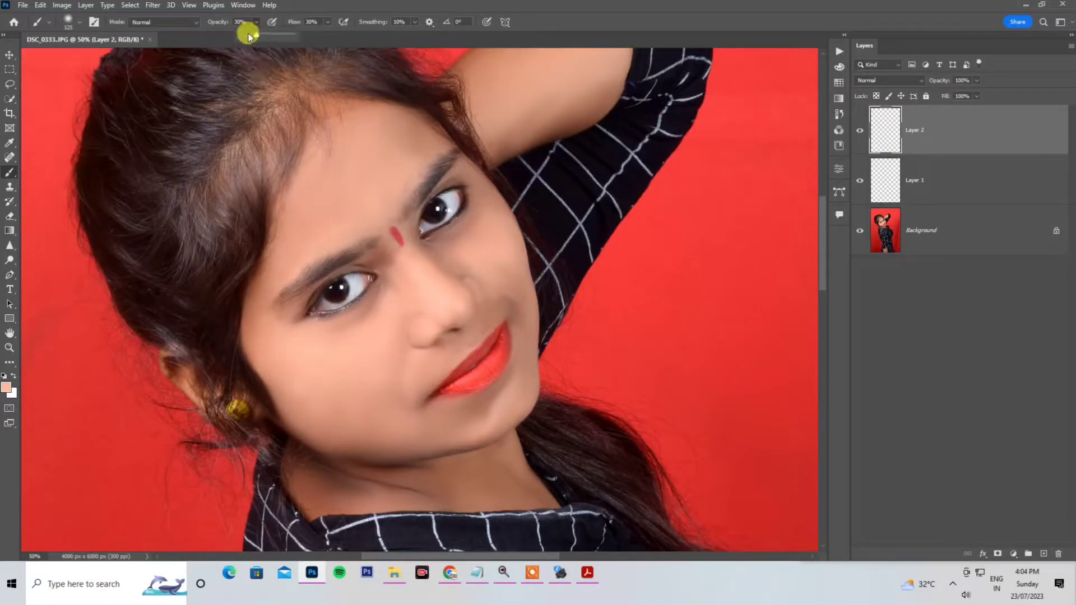
pyautogui.moveTo(315, 45); pyautogui.dragTo(317, 45)
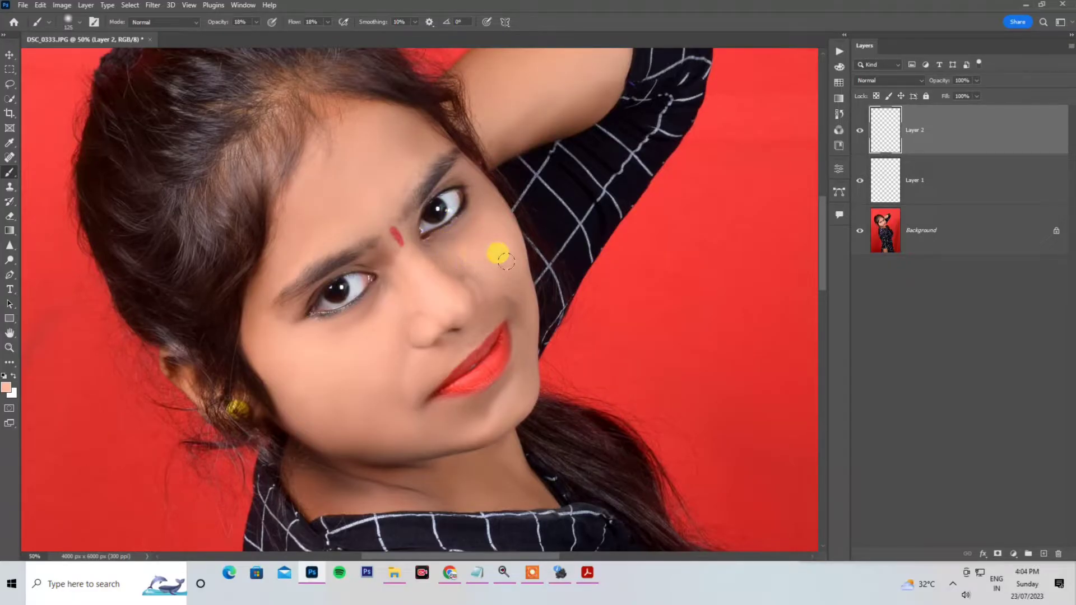
# - Paint the light skin tone under the eye farthest from the earring and beside the mouth toward the chin
pyautogui.moveTo(460, 227)
pyautogui.mouseDown()
pyautogui.moveTo(435, 247)
pyautogui.moveTo(465, 223)
pyautogui.moveTo(448, 251)
pyautogui.moveTo(478, 234)
pyautogui.moveTo(457, 223)
pyautogui.mouseUp()
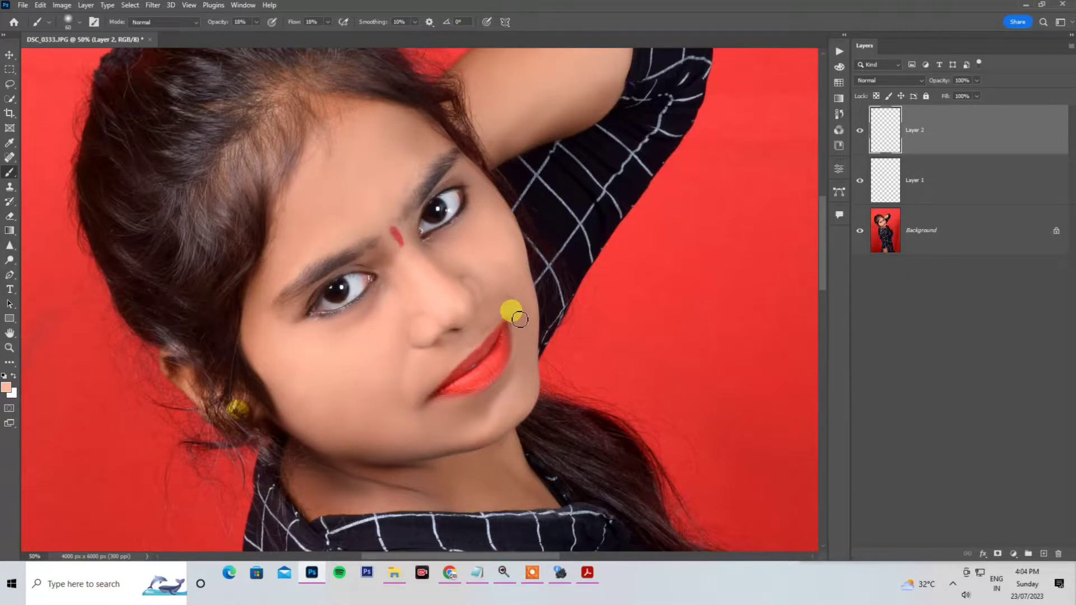
pyautogui.moveTo(519, 302)
pyautogui.mouseDown()
pyautogui.moveTo(520, 405)
pyautogui.moveTo(527, 329)
pyautogui.moveTo(523, 386)
pyautogui.moveTo(485, 434)
pyautogui.moveTo(489, 398)
pyautogui.mouseUp()
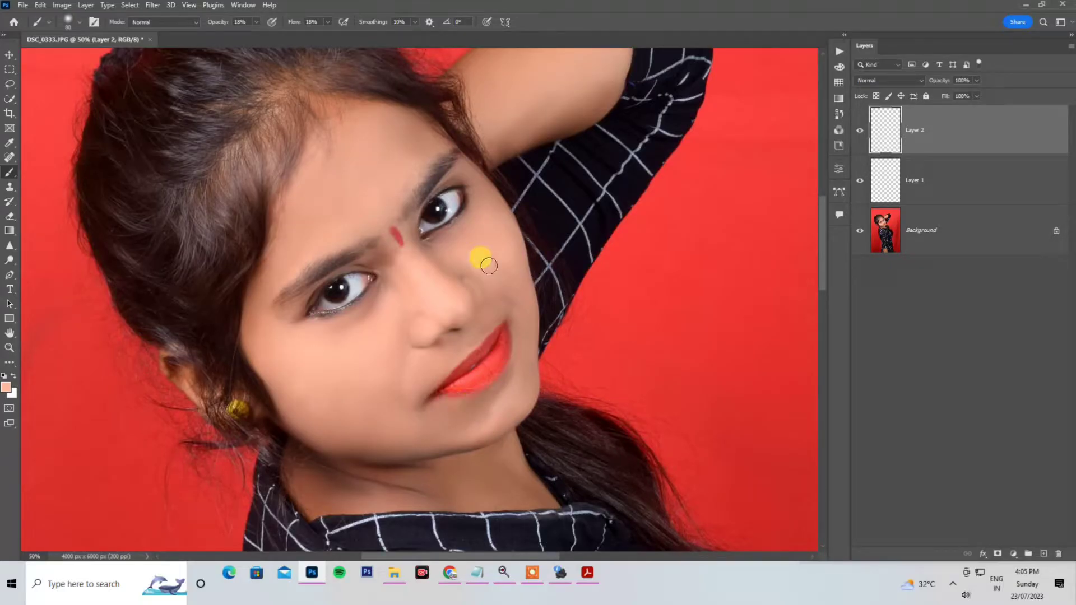
# - Compare the portrait with and without Layer 2's painted skin tone
pyautogui.click(860, 131)
pyautogui.click(860, 130)
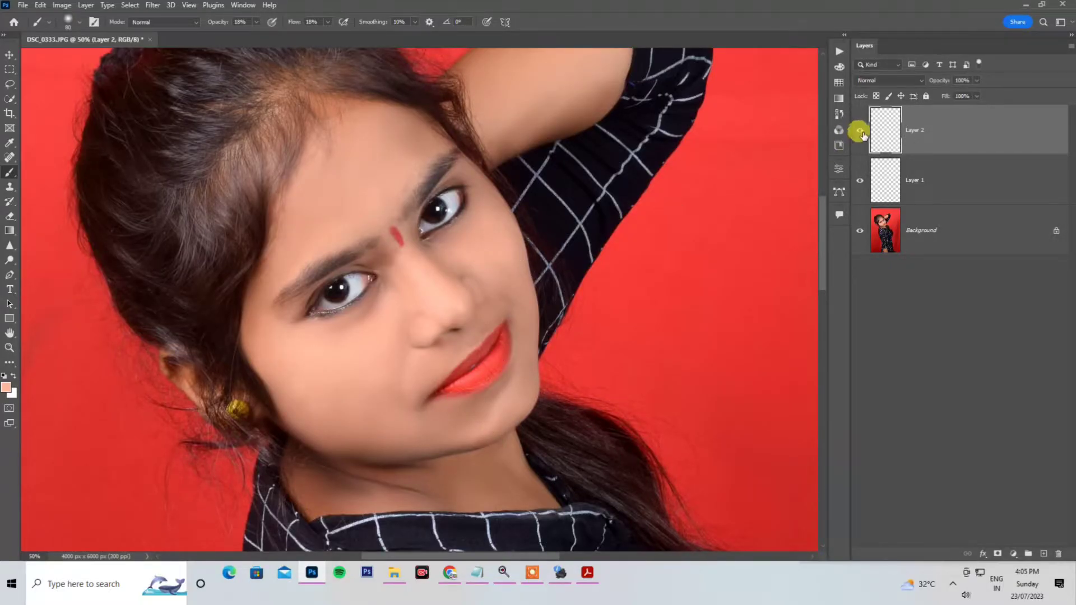
pyautogui.click(860, 133)
pyautogui.click(860, 133)
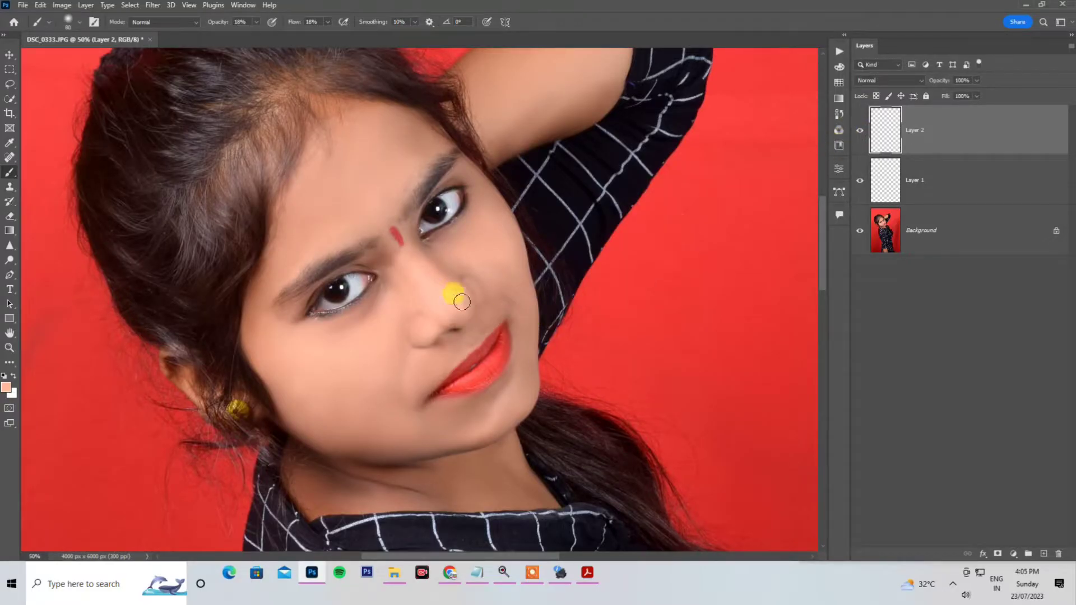
# - Add an empty layer above Layer 2 and paint sampled skin tones beside the bridge of the nose
pyautogui.hotkey('ctrl', '+')
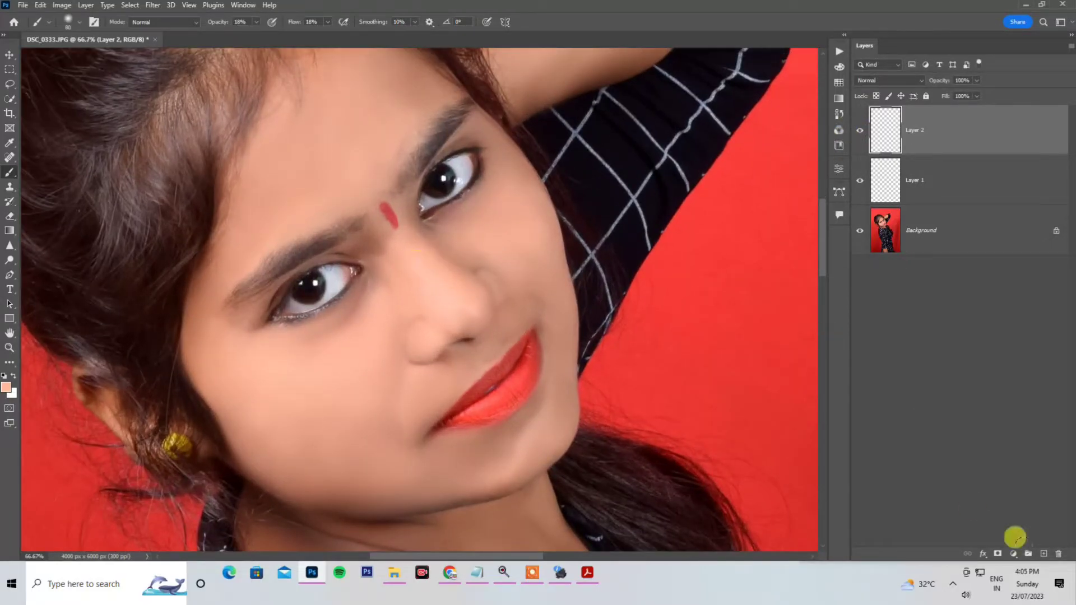
pyautogui.click(1040, 553)
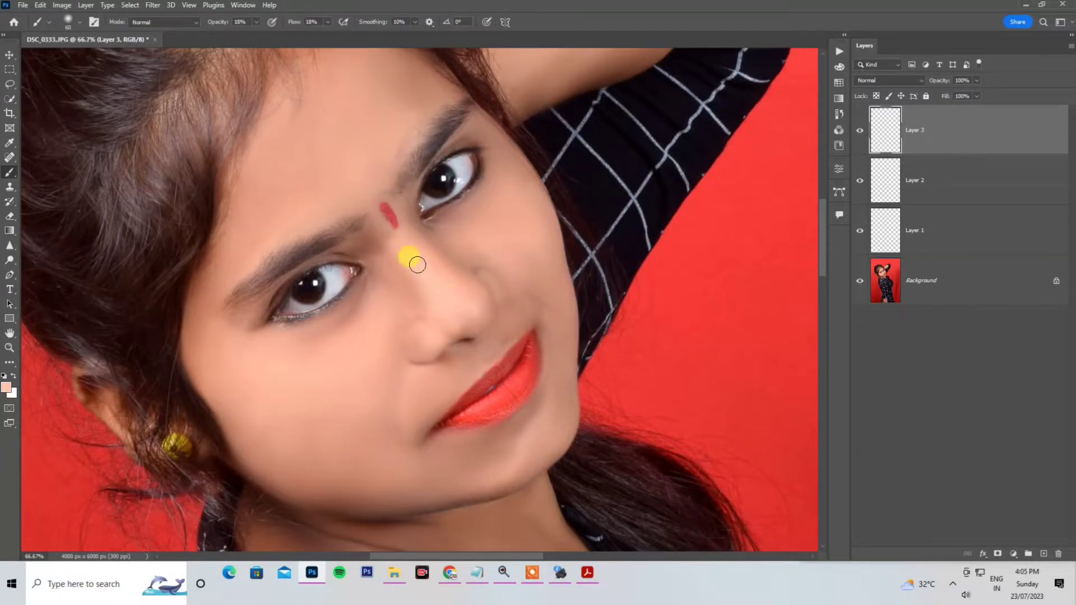
pyautogui.keyDown('alt'); pyautogui.click(405, 277); pyautogui.keyUp('alt')
pyautogui.moveTo(388, 270); pyautogui.dragTo(397, 278)
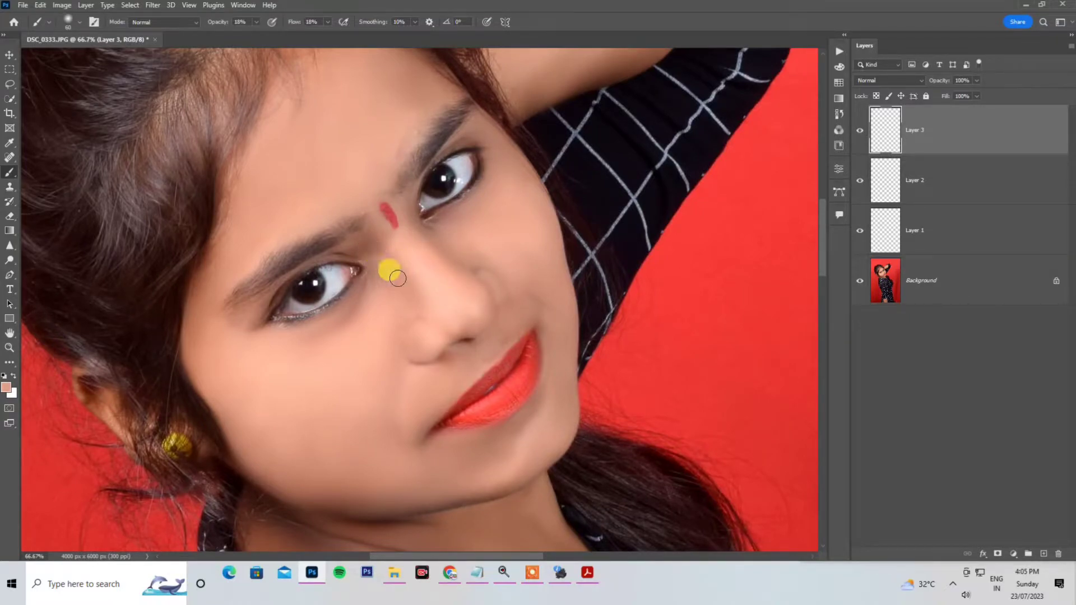
pyautogui.keyDown('alt'); pyautogui.click(407, 279); pyautogui.keyUp('alt')
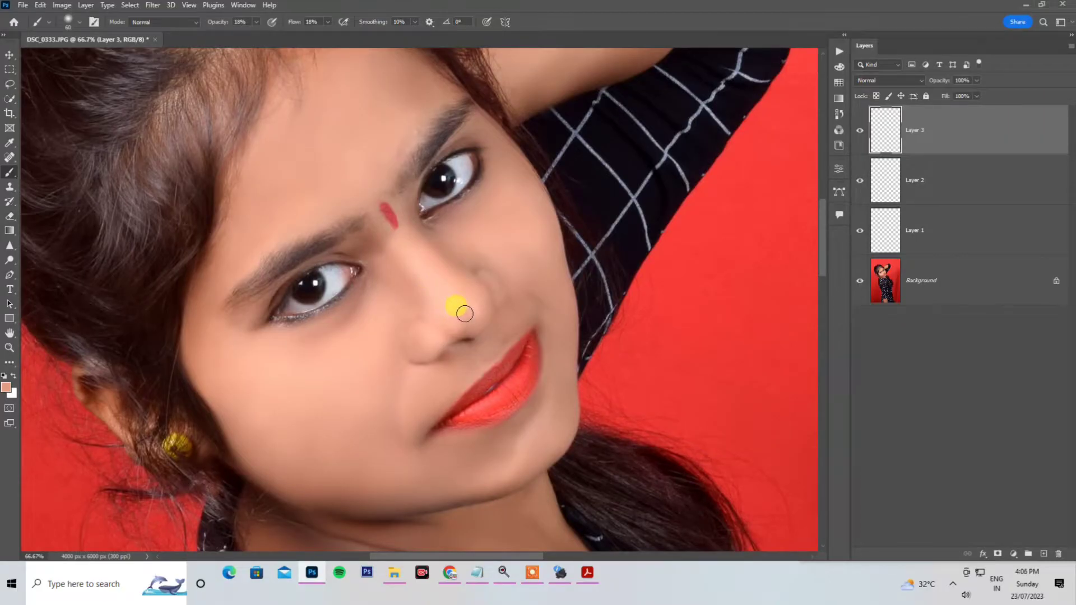
pyautogui.scroll(-3, 465, 313)
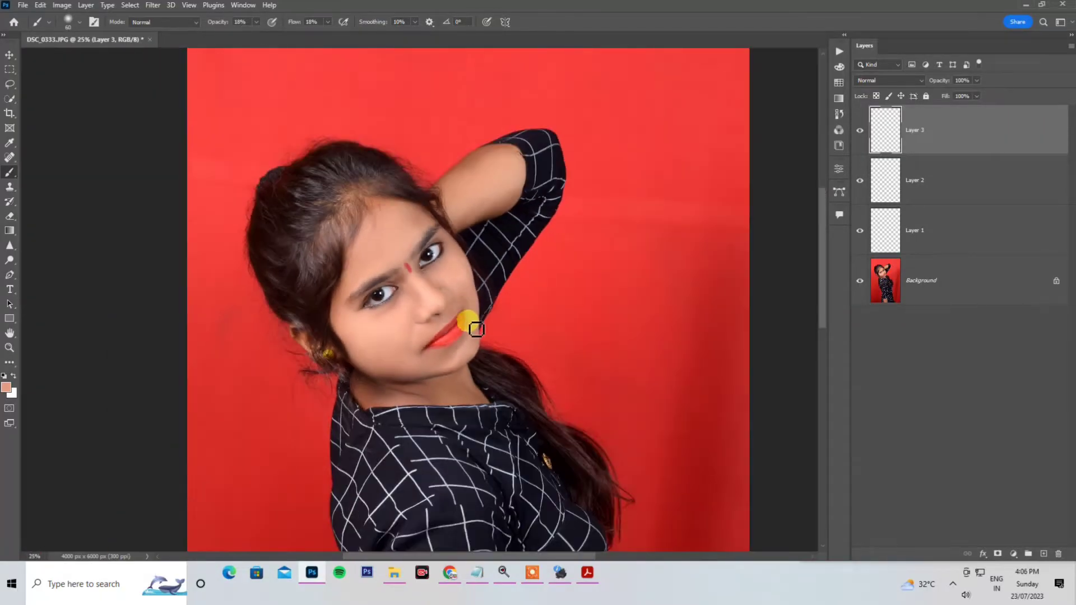
pyautogui.scroll(-1, 632, 221)
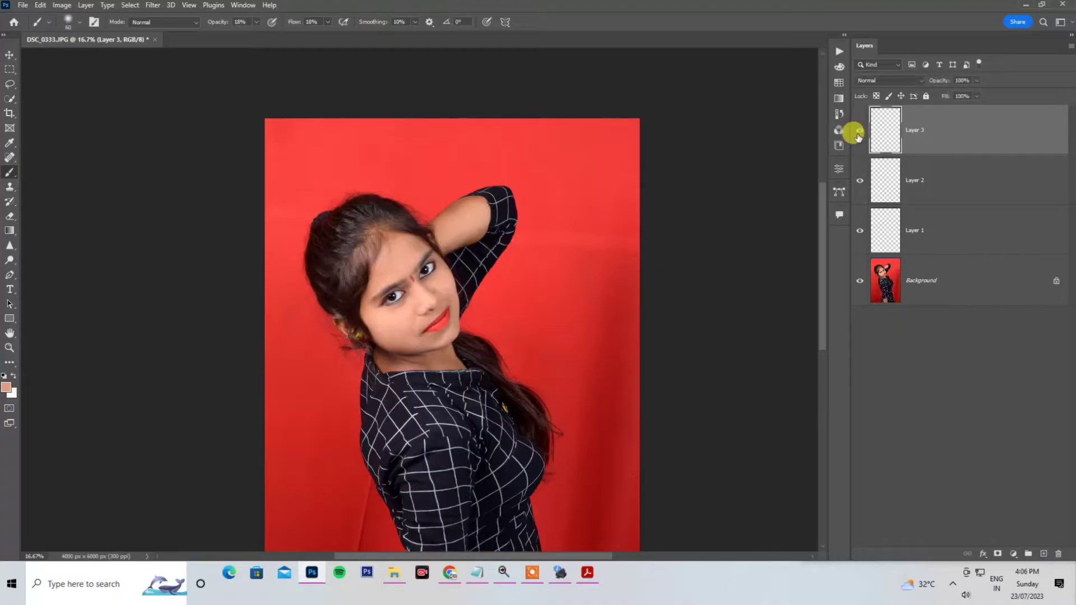
pyautogui.scroll(3, 493, 360)
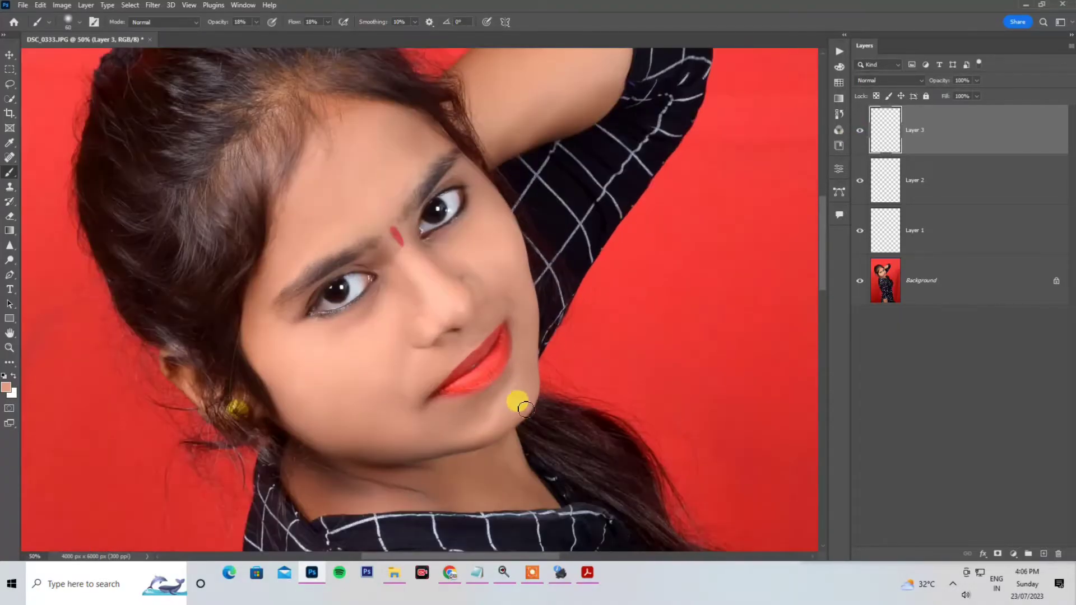
# - Minimize the printer status window, then add another empty layer with the brush set to 24% opacity and 25% flow
pyautogui.moveTo(529, 409); pyautogui.dragTo(467, 320)
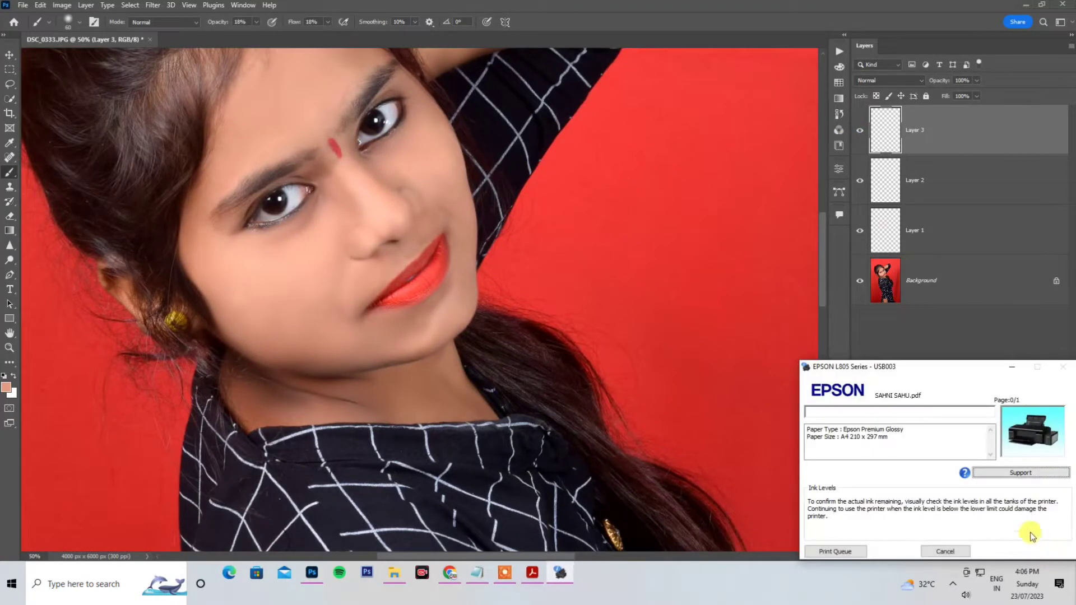
pyautogui.click(1012, 371)
pyautogui.click(1044, 555)
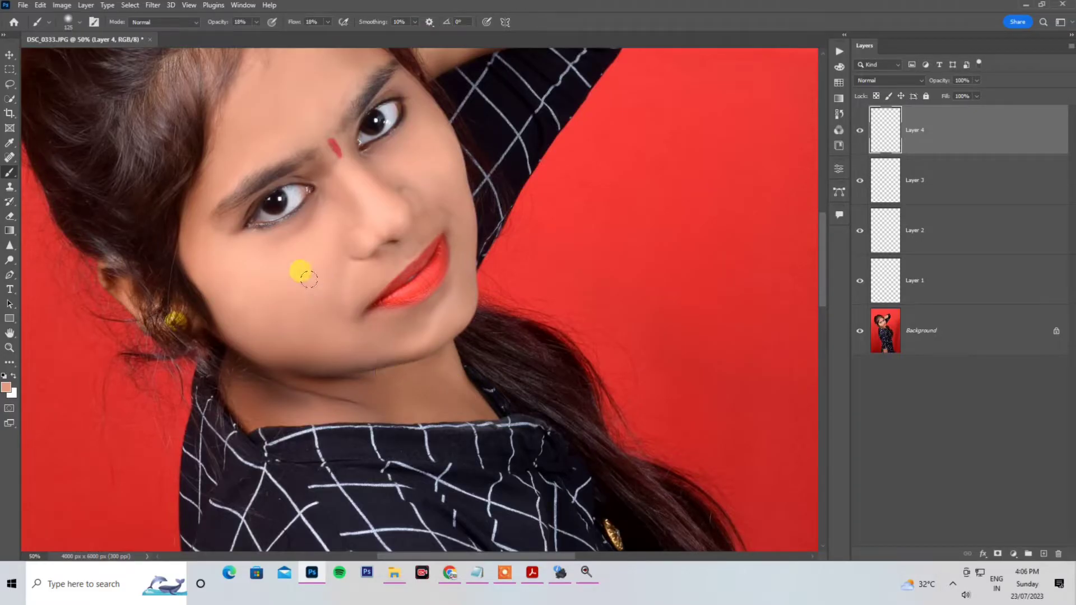
pyautogui.click(257, 22)
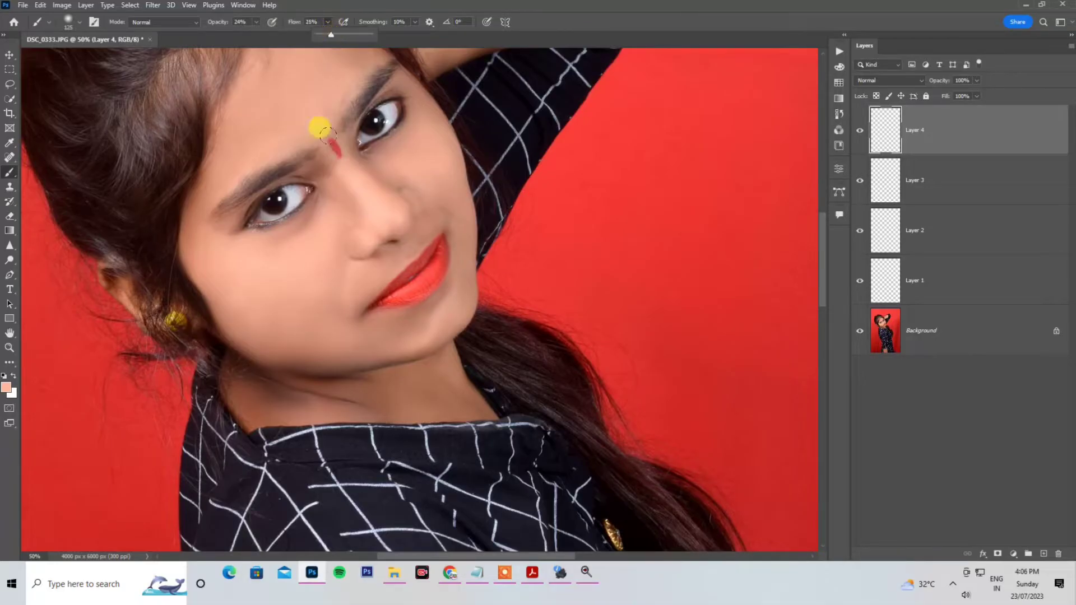
# - Paint soft skin tone over the shadows on the neck and along the jawline below the mouth
pyautogui.moveTo(435, 380)
pyautogui.mouseDown()
pyautogui.moveTo(389, 383)
pyautogui.moveTo(450, 396)
pyautogui.mouseUp()
pyautogui.moveTo(373, 384)
pyautogui.mouseDown()
pyautogui.moveTo(240, 366)
pyautogui.moveTo(271, 394)
pyautogui.moveTo(294, 393)
pyautogui.moveTo(255, 396)
pyautogui.moveTo(329, 403)
pyautogui.moveTo(360, 392)
pyautogui.moveTo(377, 402)
pyautogui.moveTo(353, 372)
pyautogui.moveTo(287, 359)
pyautogui.moveTo(353, 345)
pyautogui.moveTo(263, 343)
pyautogui.moveTo(348, 346)
pyautogui.moveTo(378, 328)
pyautogui.moveTo(278, 380)
pyautogui.moveTo(234, 368)
pyautogui.moveTo(247, 413)
pyautogui.moveTo(363, 391)
pyautogui.moveTo(335, 386)
pyautogui.moveTo(376, 375)
pyautogui.moveTo(390, 334)
pyautogui.mouseUp()
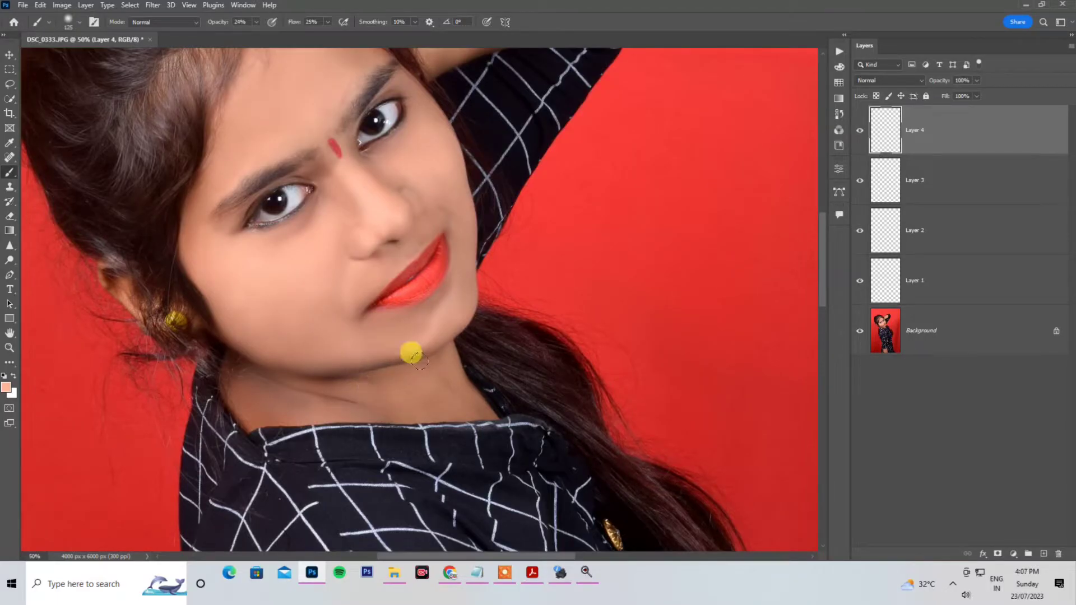
pyautogui.hotkey('ctrl', '-')
pyautogui.hotkey('ctrl', '-')
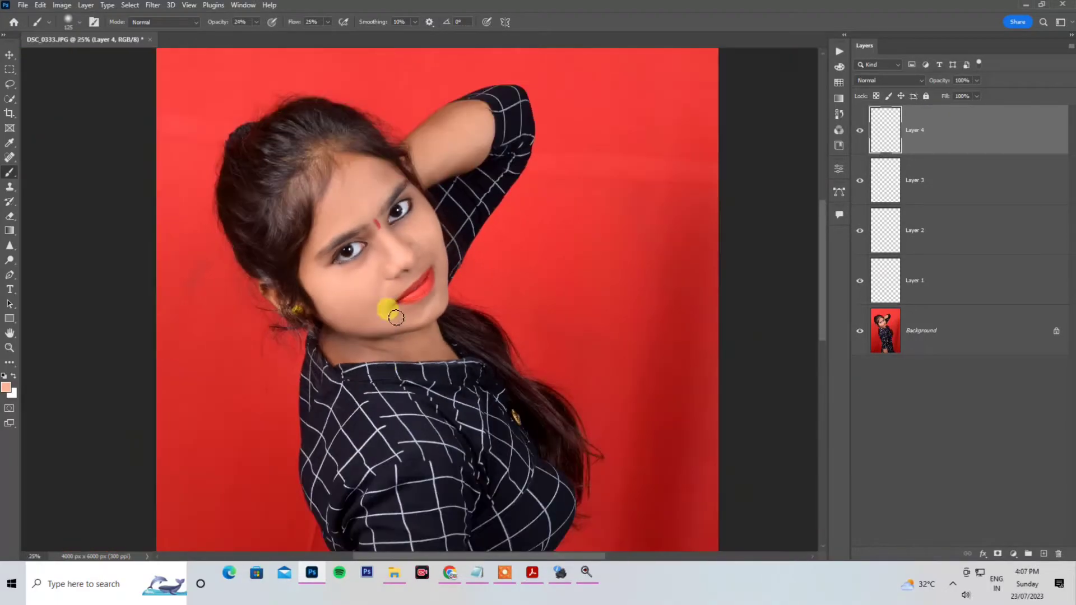
pyautogui.hotkey('ctrl', '+')
pyautogui.hotkey('ctrl', '+')
# - Add a new layer above Layer 4 for the face retouching and compare the portrait with and without it
pyautogui.click(1036, 558)
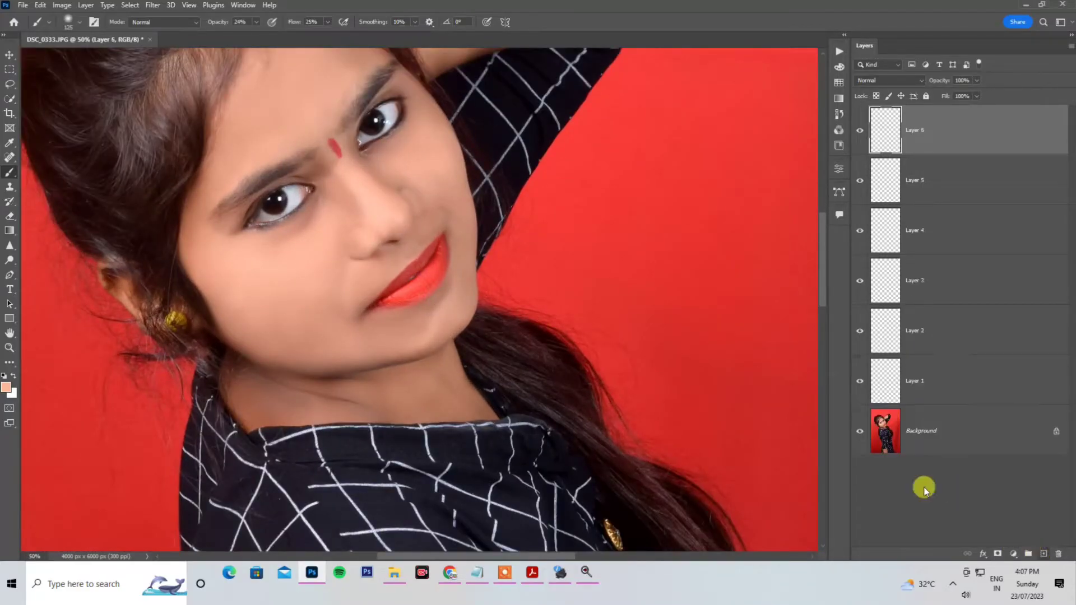
pyautogui.moveTo(530, 375); pyautogui.dragTo(535, 377)
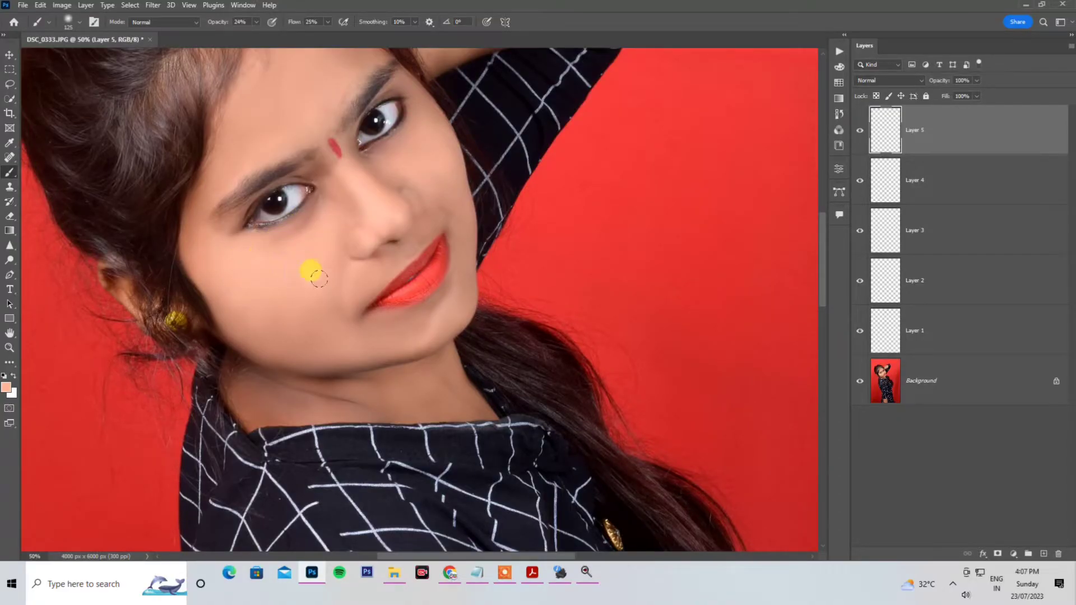
pyautogui.hotkey('ctrl', '-')
pyautogui.hotkey('ctrl', '-')
pyautogui.hotkey('ctrl', '-')
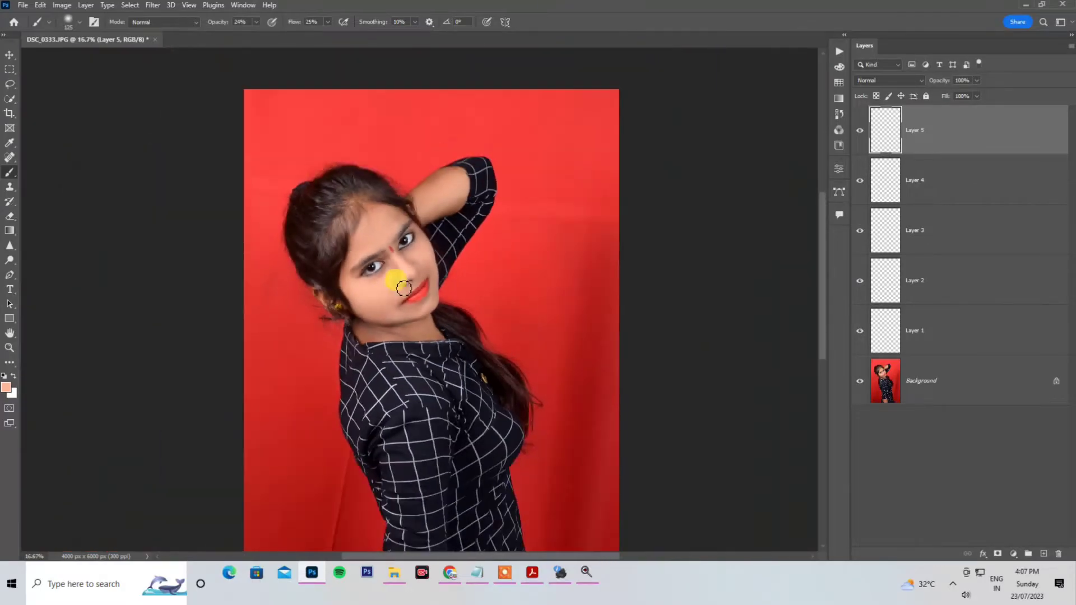
pyautogui.hotkey('ctrl', '+')
pyautogui.hotkey('ctrl', '+')
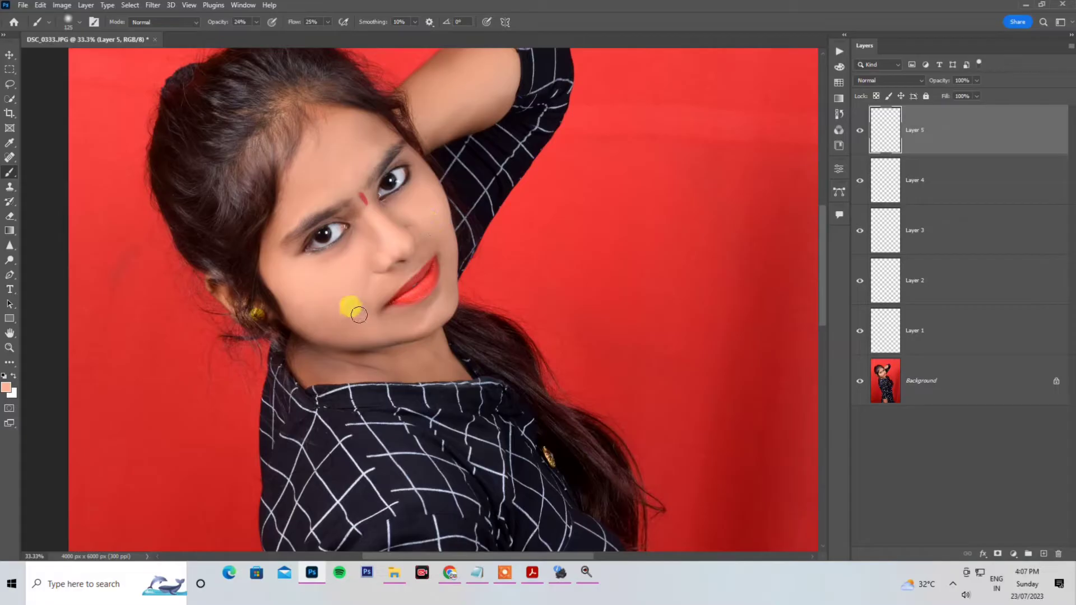
pyautogui.click(858, 132)
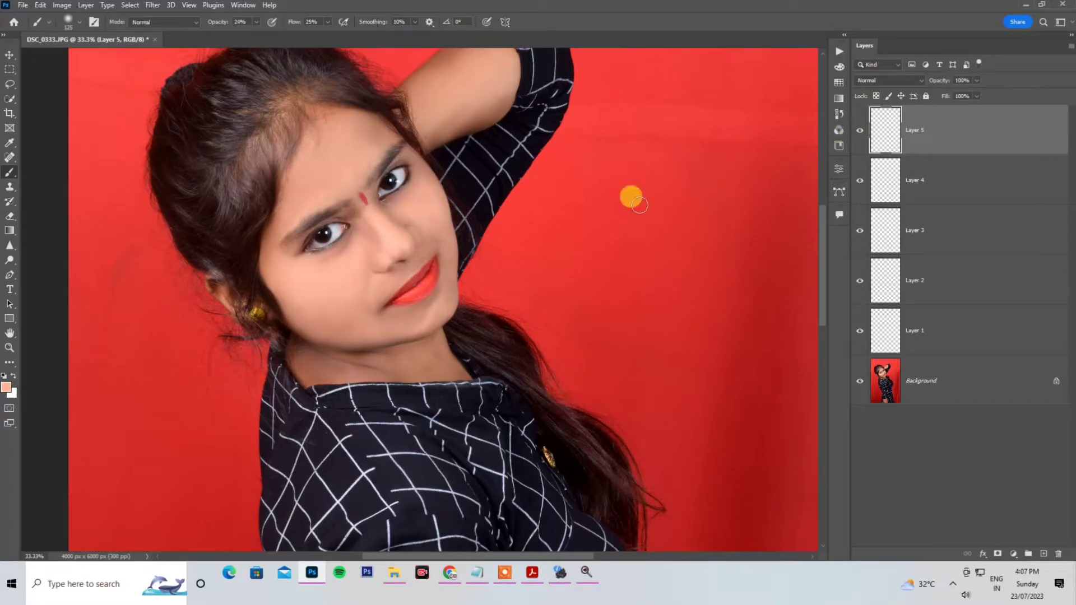
# - Add another empty layer above Layer 5
pyautogui.hotkey('ctrl', '-')
pyautogui.hotkey('ctrl', '-')
pyautogui.hotkey('ctrl', '-')
pyautogui.hotkey('ctrl', '+')
pyautogui.hotkey('ctrl', '+')
pyautogui.hotkey('ctrl', '+')
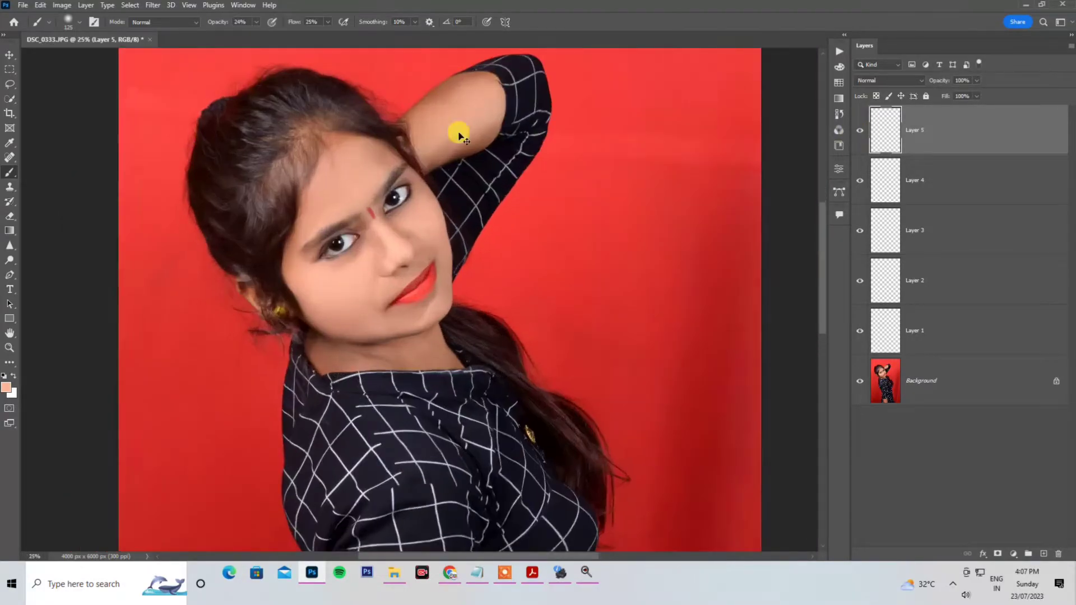
pyautogui.scroll(3, 712, 341)
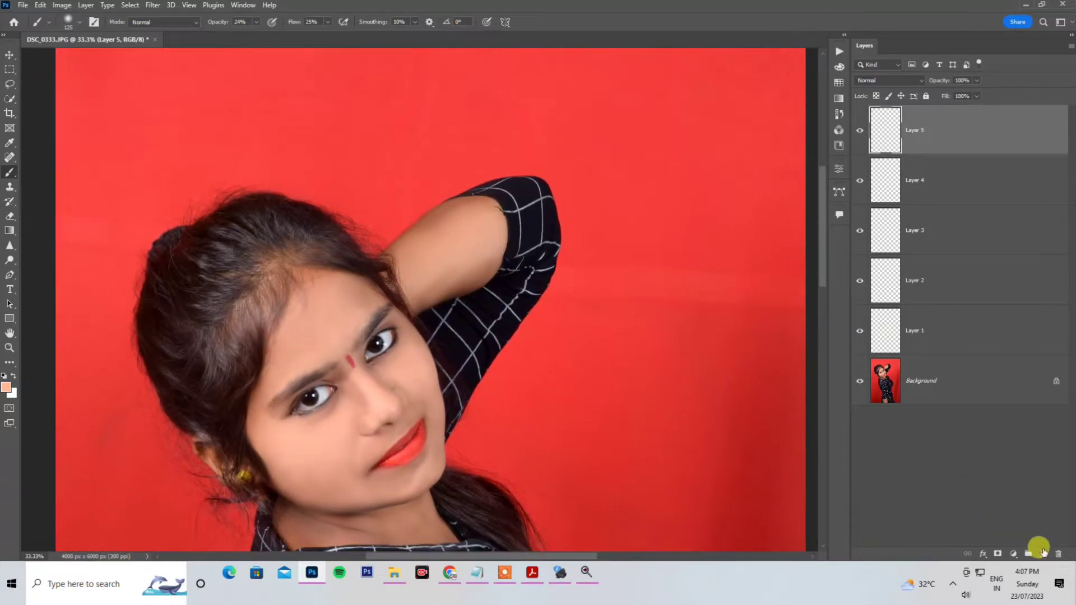
pyautogui.click(1044, 554)
pyautogui.hotkey('ctrl', '+')
pyautogui.hotkey('ctrl', '+')
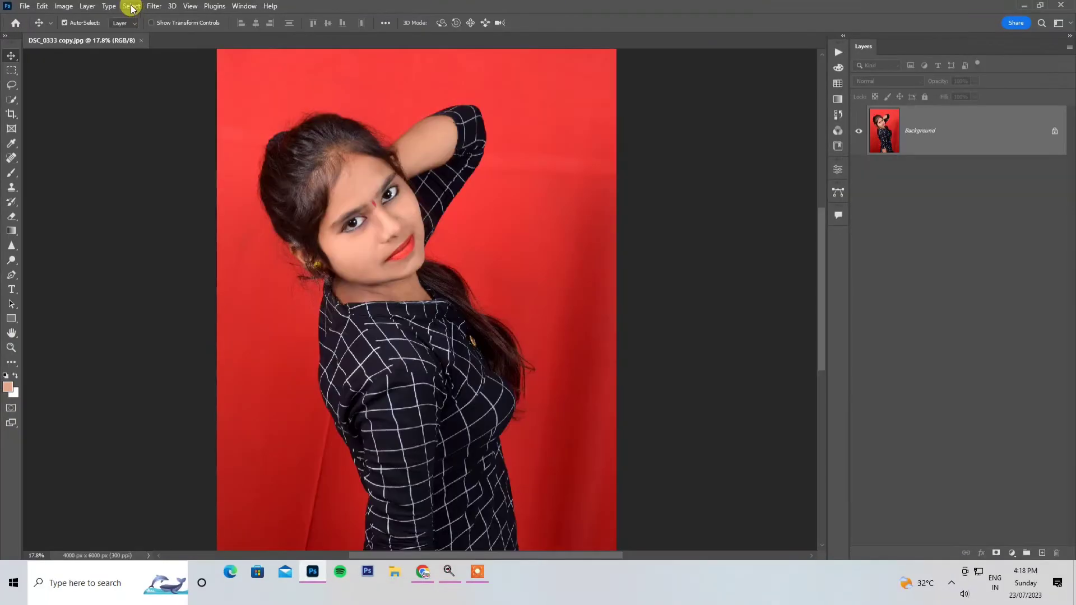
# - Select the subject and refine the selection edge around the head hair and ponytail with a size 200 refine brush
pyautogui.click(131, 6)
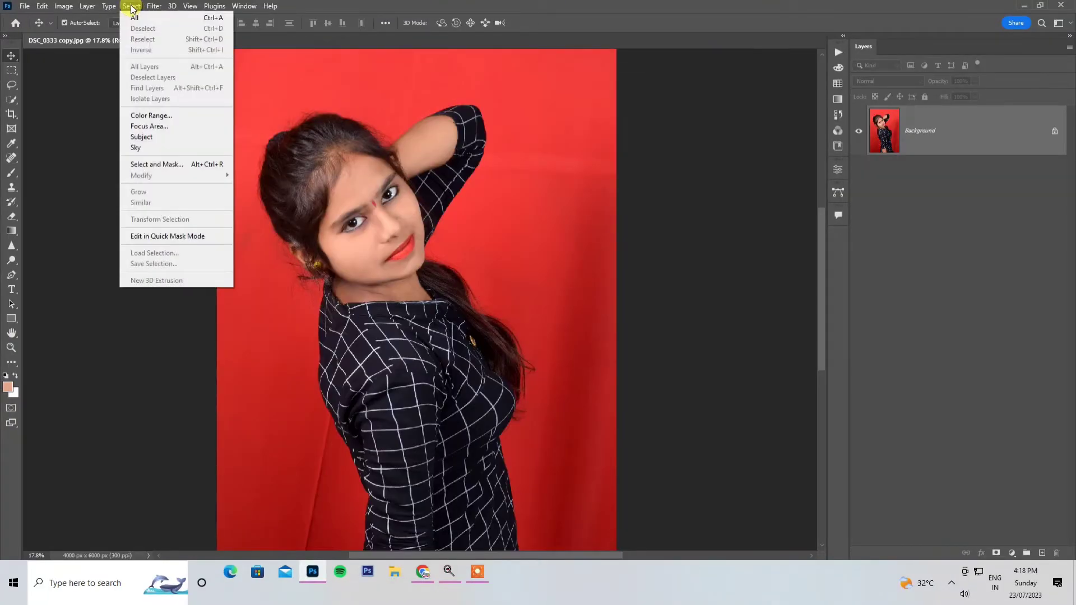
pyautogui.click(148, 137)
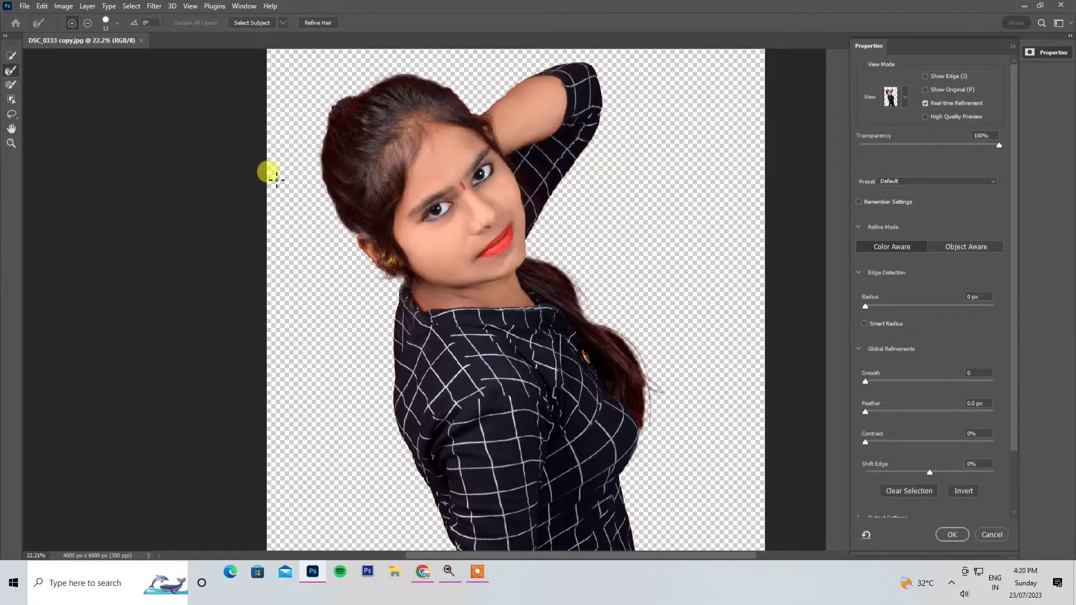
pyautogui.press(']')
pyautogui.press(']')
pyautogui.press(']')
pyautogui.press(']')
pyautogui.press(']')
pyautogui.press(']')
pyautogui.moveTo(385, 70); pyautogui.dragTo(466, 87)
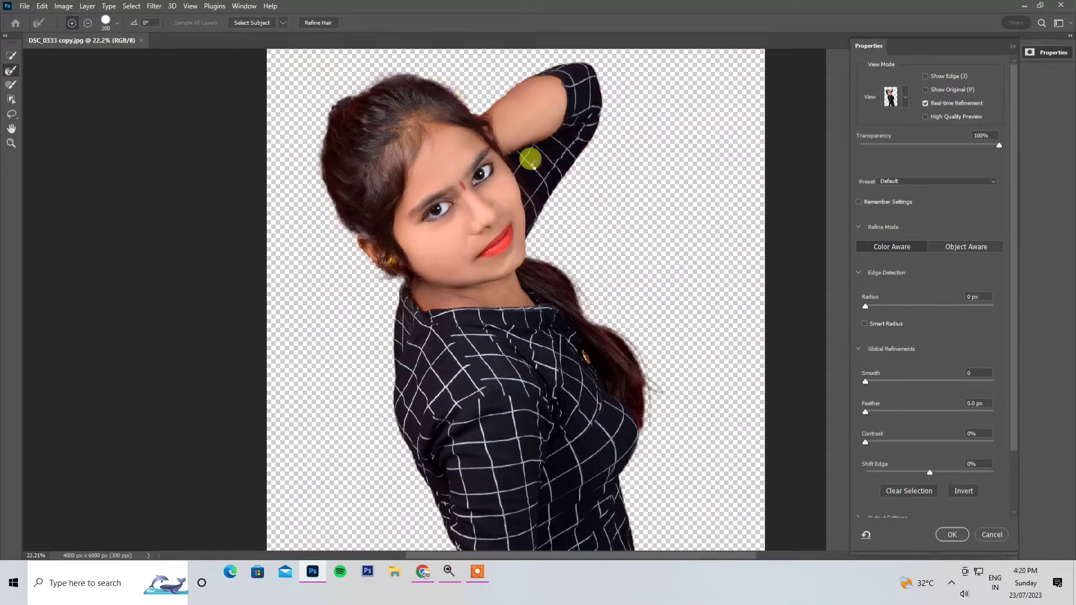
pyautogui.moveTo(567, 270)
pyautogui.mouseDown()
pyautogui.moveTo(647, 363)
pyautogui.moveTo(657, 421)
pyautogui.mouseUp()
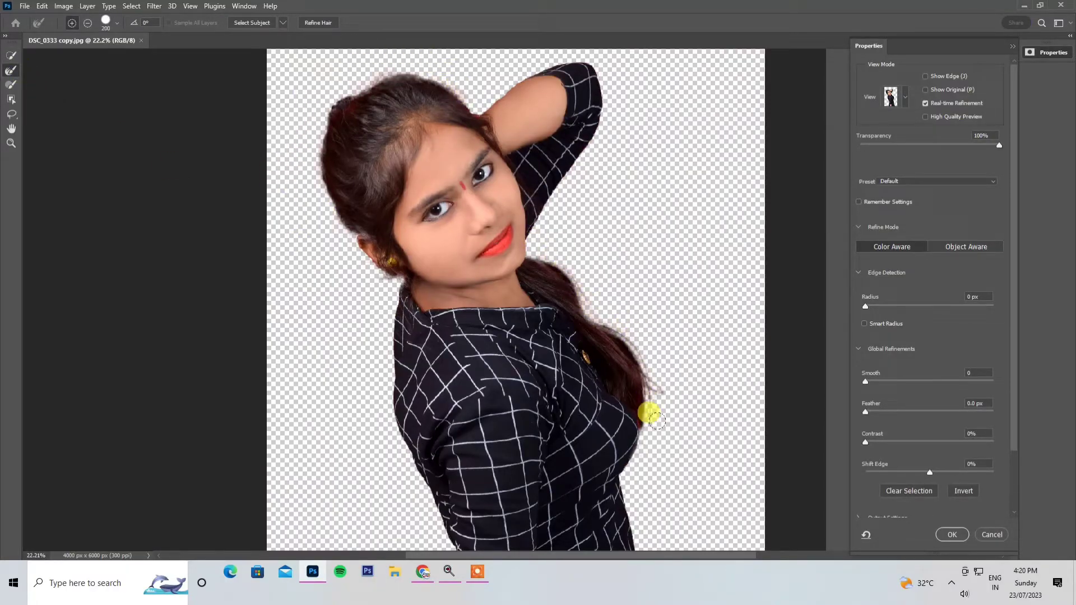
pyautogui.scroll(-3, 634, 372)
pyautogui.scroll(-3, 645, 385)
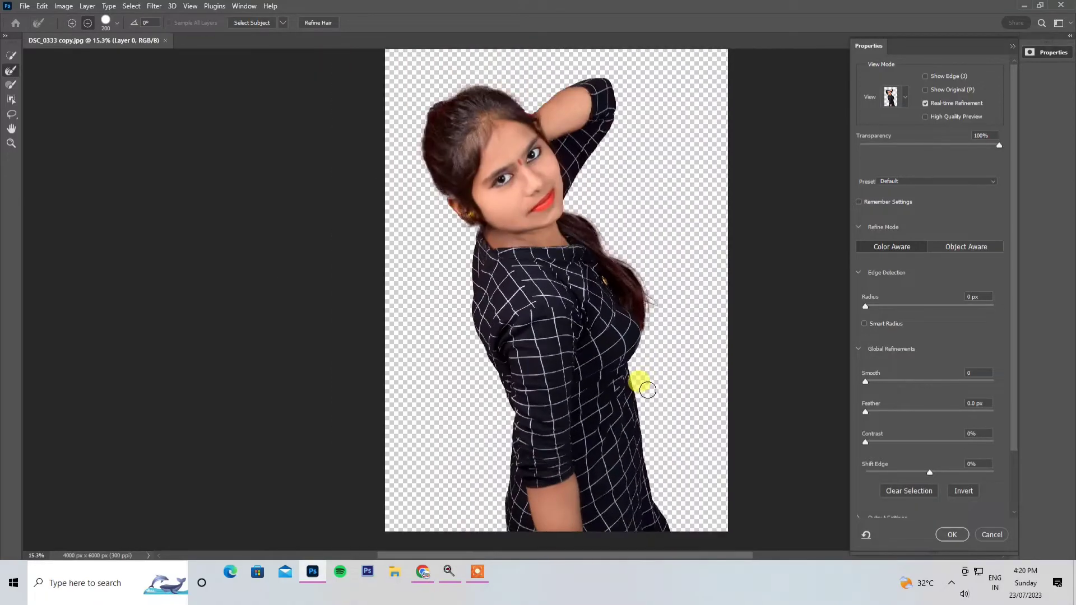
# - Output the refined selection to a new layer with layer mask
pyautogui.moveTo(1014, 447); pyautogui.dragTo(1016, 511)
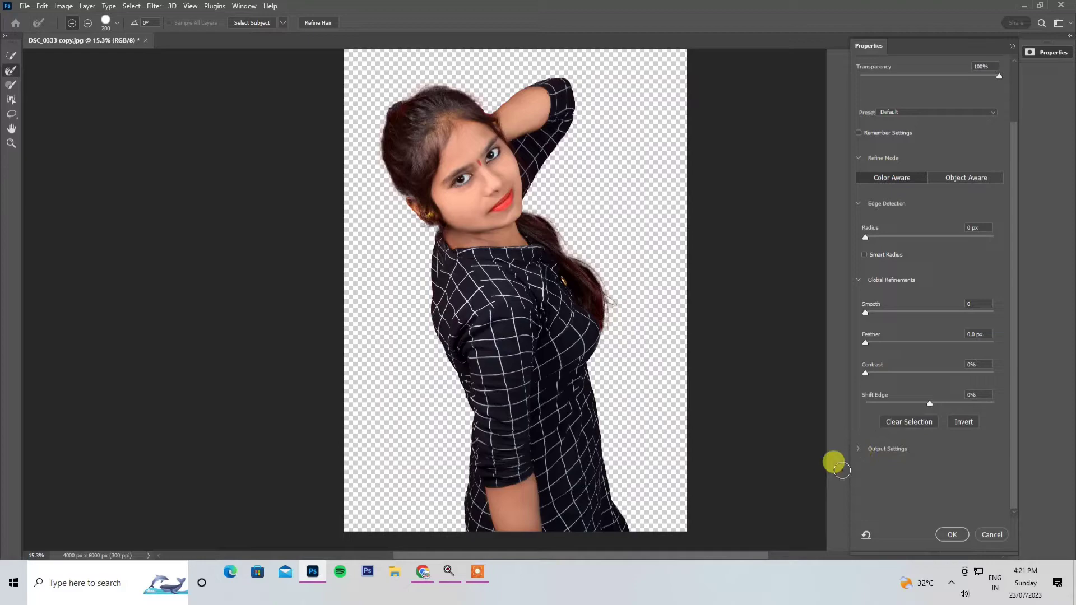
pyautogui.click(857, 449)
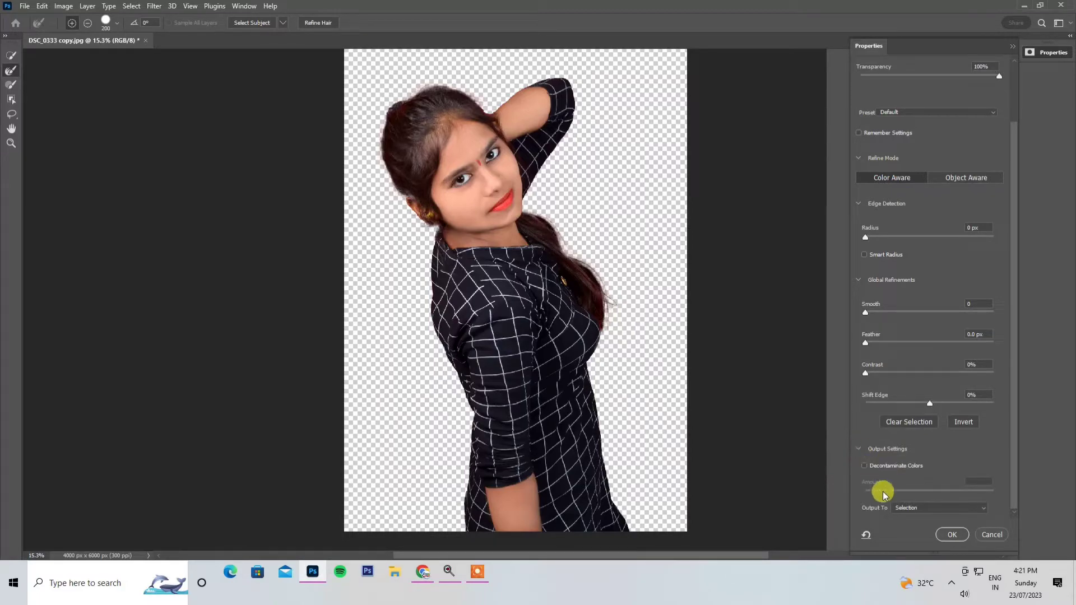
pyautogui.click(913, 512)
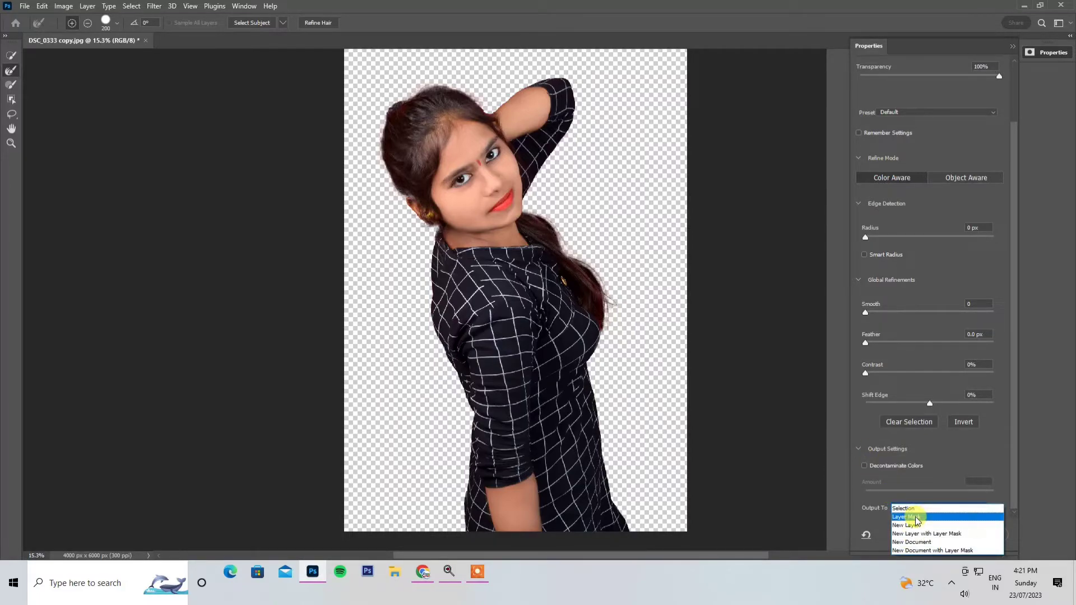
pyautogui.click(926, 534)
pyautogui.click(947, 536)
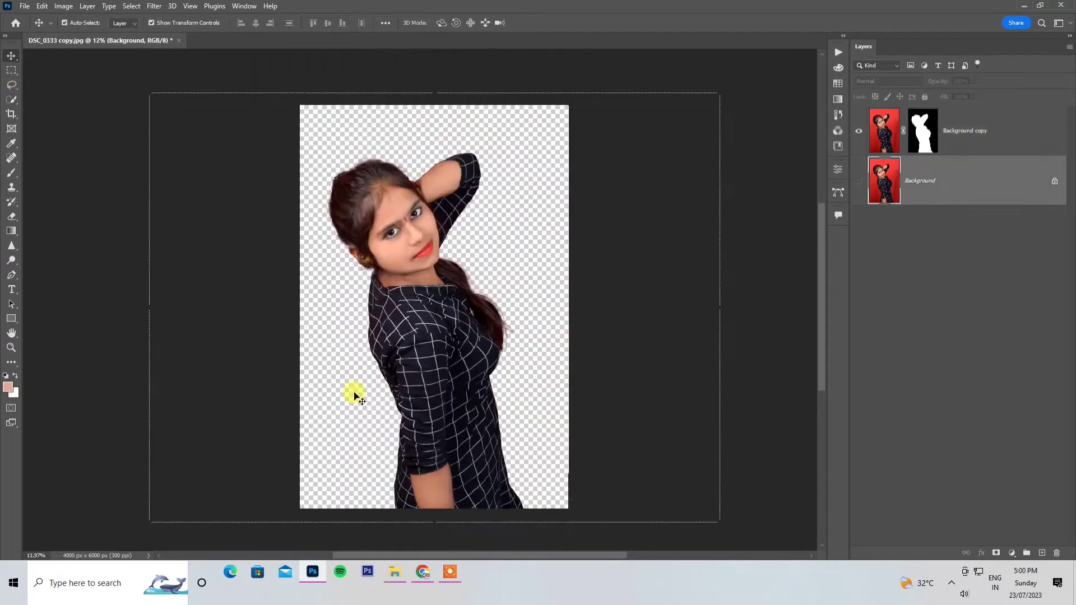
# - Rotate the bokeh image by -90°, enlarge it to fill the canvas, and place its layer beneath the cut-out
pyautogui.rightClick(481, 326)
pyautogui.click(527, 294)
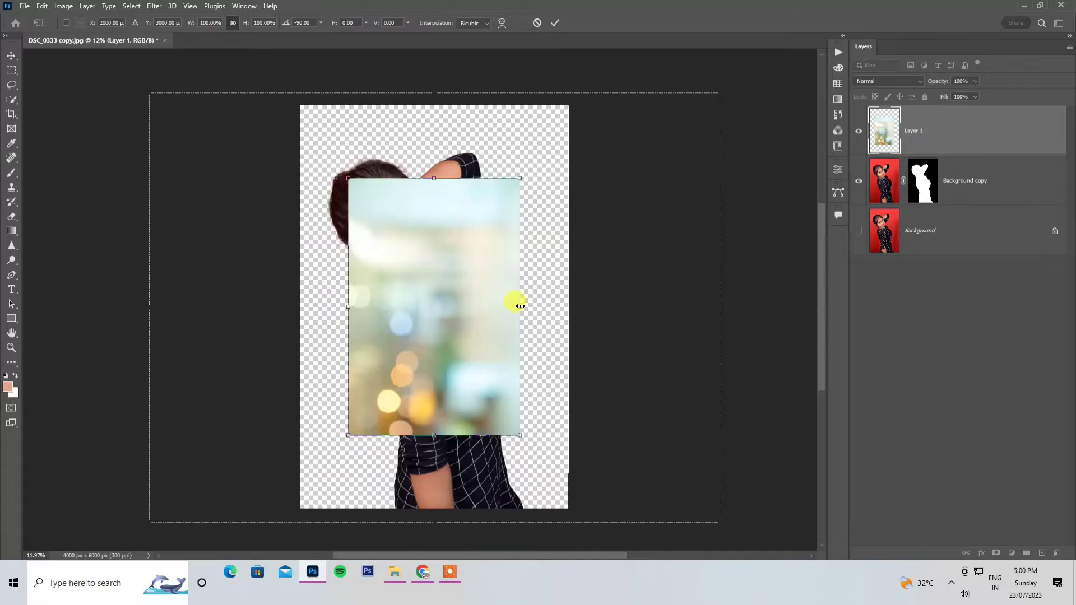
pyautogui.moveTo(516, 300); pyautogui.dragTo(568, 308)
pyautogui.press('Return')
pyautogui.moveTo(917, 136); pyautogui.dragTo(915, 207)
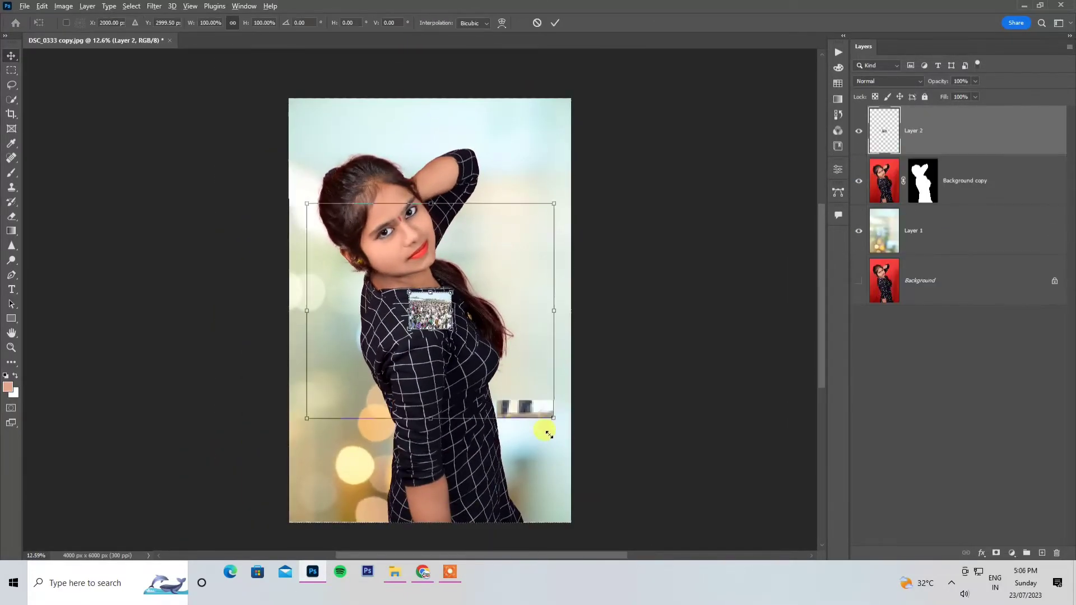
# - Move the crowd photo layer beneath the cut-out and blur it
pyautogui.moveTo(919, 131); pyautogui.dragTo(930, 230)
pyautogui.click(154, 6)
pyautogui.moveTo(173, 149)
pyautogui.click(320, 192)
pyautogui.click(779, 164)
# - Lower the crowd layer's opacity, then enlarge and shift it to cover the lower part of the background
pyautogui.click(975, 81)
pyautogui.moveTo(978, 94); pyautogui.dragTo(941, 95)
pyautogui.moveTo(580, 444); pyautogui.dragTo(615, 478)
pyautogui.moveTo(533, 332); pyautogui.dragTo(541, 392)
pyautogui.press('Return')
pyautogui.click(205, 24)
# - Add an empty layer above the cut-out woman and sample the pale background tone as the brush color
pyautogui.click(435, 278)
pyautogui.scroll(4, 433, 274)
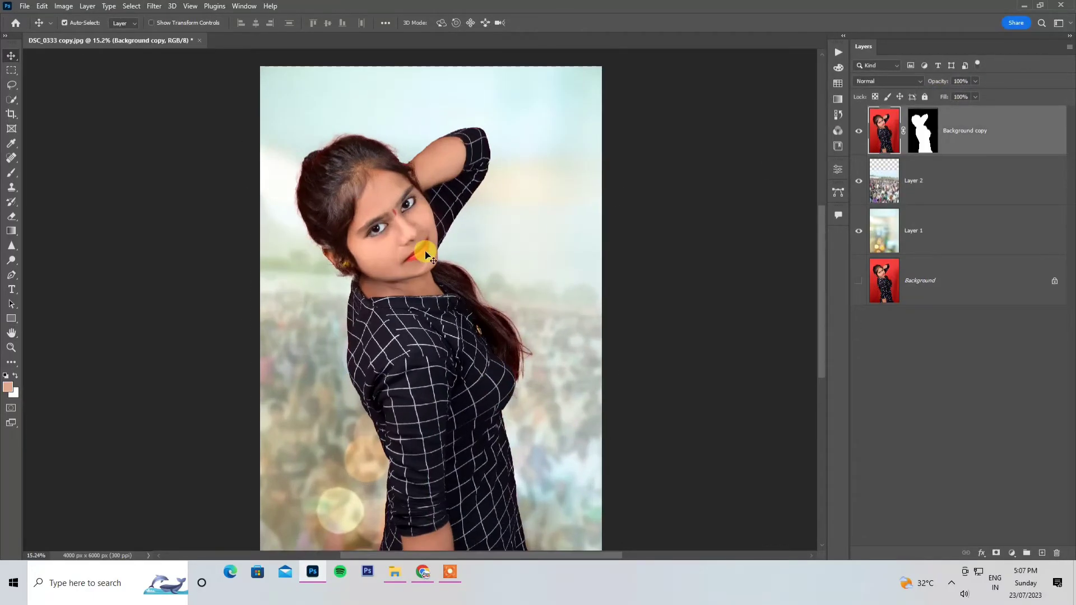
pyautogui.click(1042, 554)
pyautogui.press('b')
pyautogui.keyDown('alt'); pyautogui.click(572, 282); pyautogui.keyUp('alt')
pyautogui.rightClick(573, 284)
# - Set the brush opacity to 25% and its flow to 26%
pyautogui.click(258, 23)
pyautogui.moveTo(259, 37); pyautogui.dragTo(218, 36)
pyautogui.click(329, 23)
pyautogui.moveTo(331, 37); pyautogui.dragTo(290, 36)
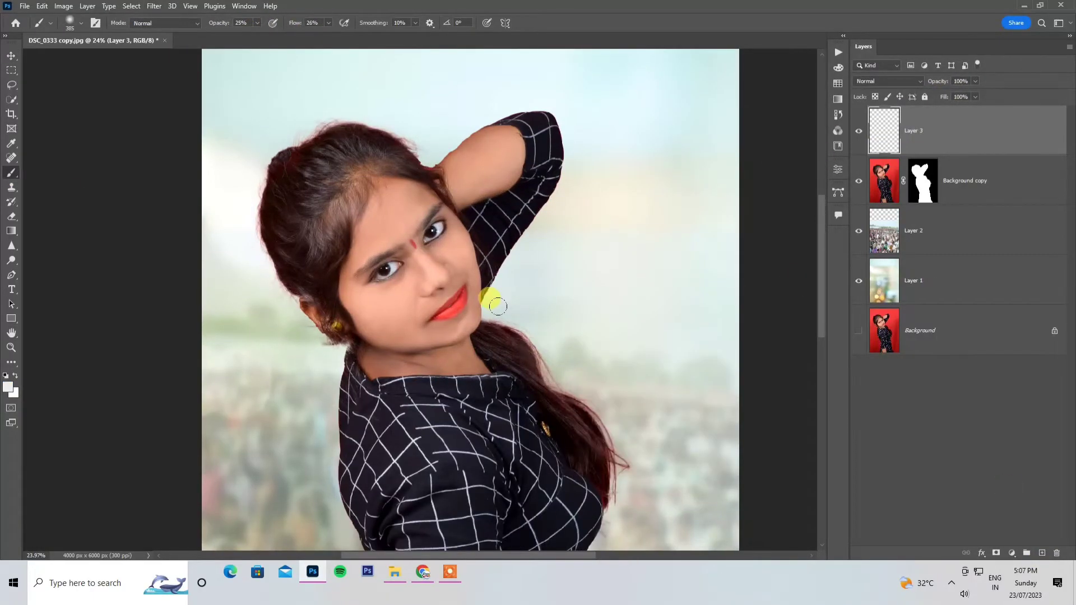
# - Brush the pale background tone along the edge of the hanging hair and clip the painted layer to the cut-out woman
pyautogui.moveTo(489, 300); pyautogui.dragTo(546, 349)
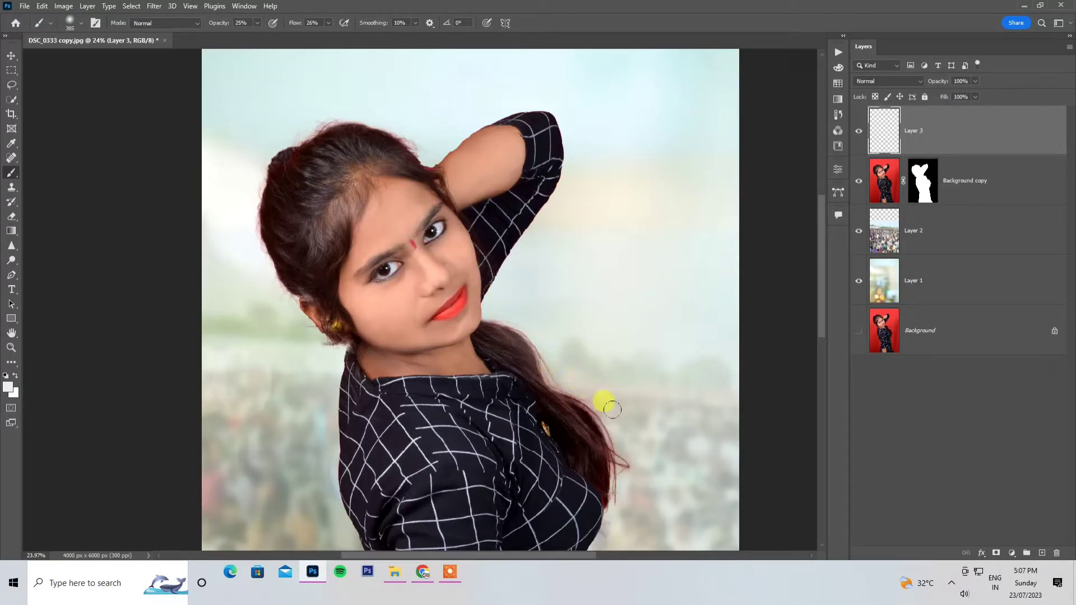
pyautogui.moveTo(618, 496); pyautogui.dragTo(616, 444)
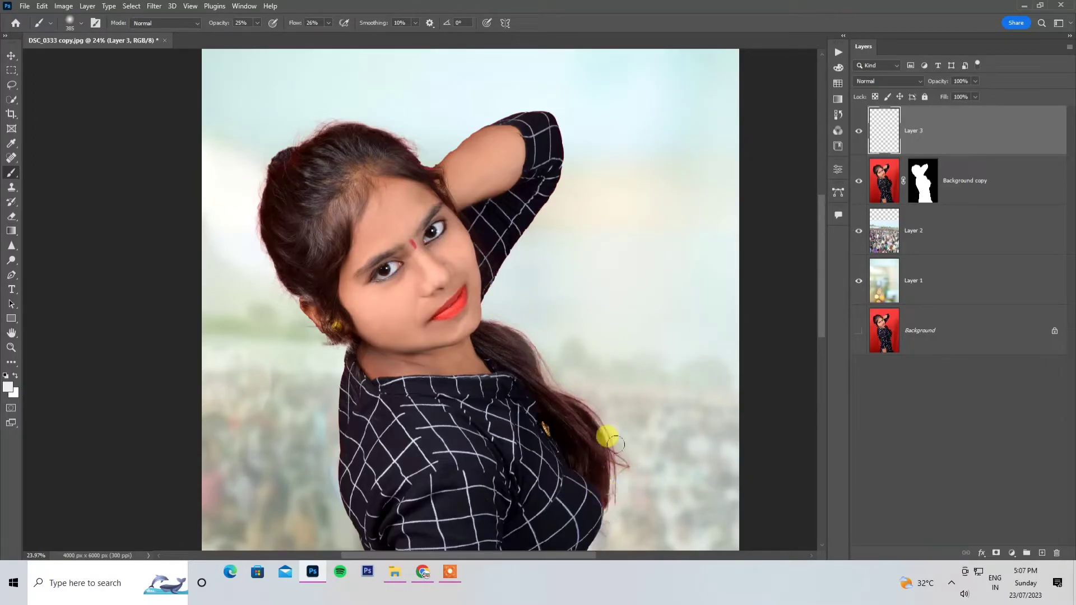
pyautogui.moveTo(626, 494); pyautogui.dragTo(585, 394)
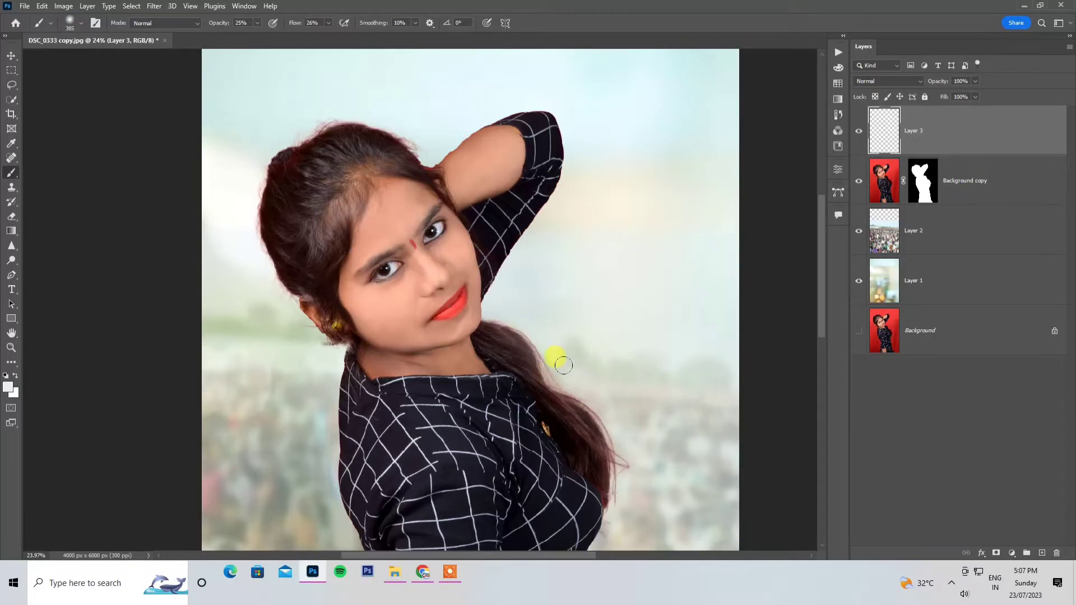
pyautogui.rightClick(939, 133)
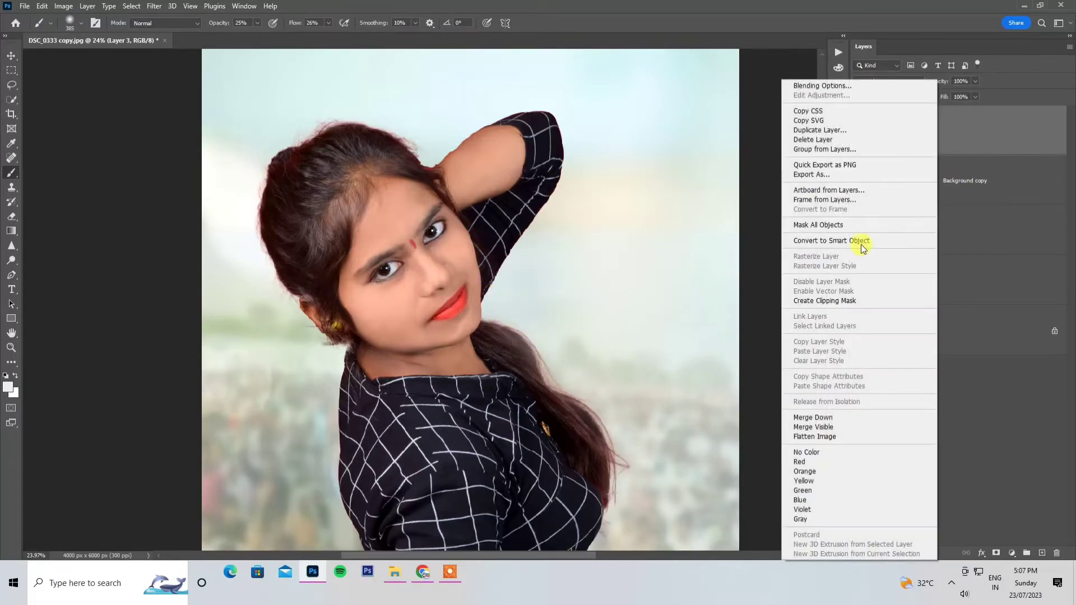
pyautogui.click(844, 300)
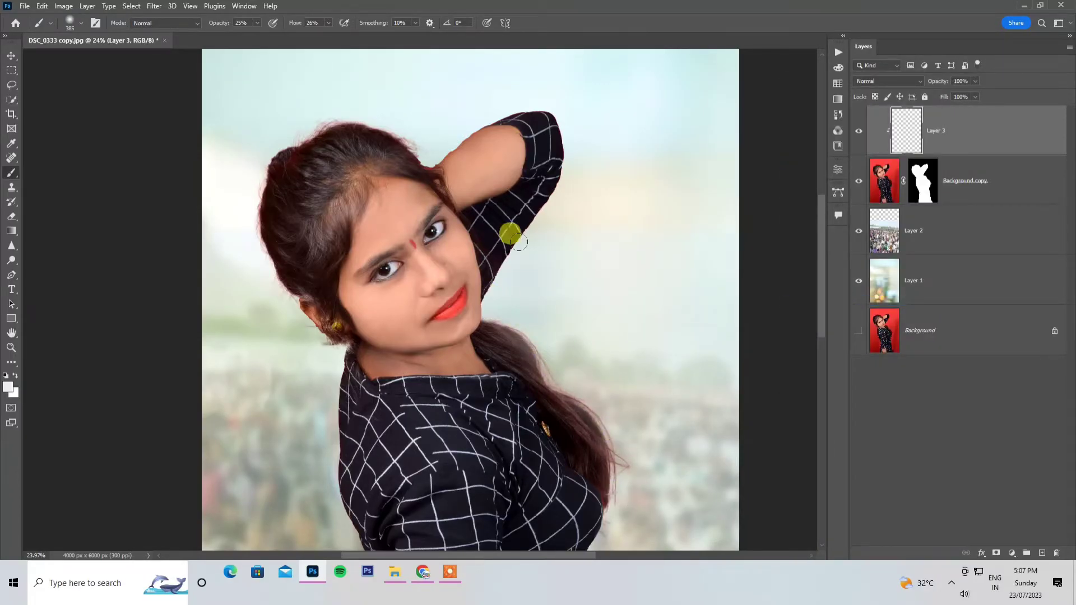
# - Paint soft pale light over the edges of the woman's hair, raised arm and dress with a larger brush
pyautogui.moveTo(333, 130)
pyautogui.mouseDown()
pyautogui.moveTo(324, 88)
pyautogui.moveTo(251, 137)
pyautogui.moveTo(404, 130)
pyautogui.moveTo(321, 100)
pyautogui.moveTo(368, 102)
pyautogui.moveTo(254, 156)
pyautogui.moveTo(234, 244)
pyautogui.moveTo(249, 170)
pyautogui.mouseUp()
pyautogui.scroll(-4, 389, 107)
pyautogui.scroll(1, 388, 178)
pyautogui.moveTo(455, 105)
pyautogui.mouseDown()
pyautogui.moveTo(444, 213)
pyautogui.moveTo(471, 154)
pyautogui.moveTo(449, 178)
pyautogui.moveTo(454, 85)
pyautogui.moveTo(415, 78)
pyautogui.mouseUp()
pyautogui.moveTo(233, 312)
pyautogui.mouseDown()
pyautogui.moveTo(251, 257)
pyautogui.moveTo(269, 270)
pyautogui.moveTo(301, 510)
pyautogui.mouseUp()
pyautogui.moveTo(514, 361)
pyautogui.mouseDown()
pyautogui.moveTo(490, 517)
pyautogui.moveTo(491, 422)
pyautogui.mouseUp()
pyautogui.scroll(-1, 513, 269)
pyautogui.scroll(2, 447, 276)
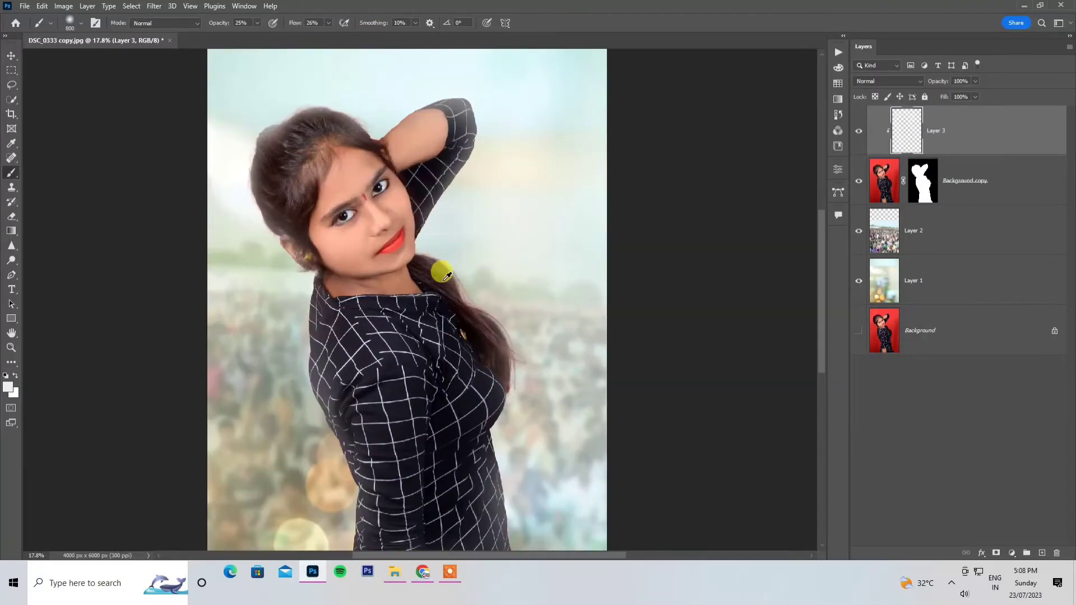
pyautogui.press('v')
pyautogui.hotkey('ctrl', '0')
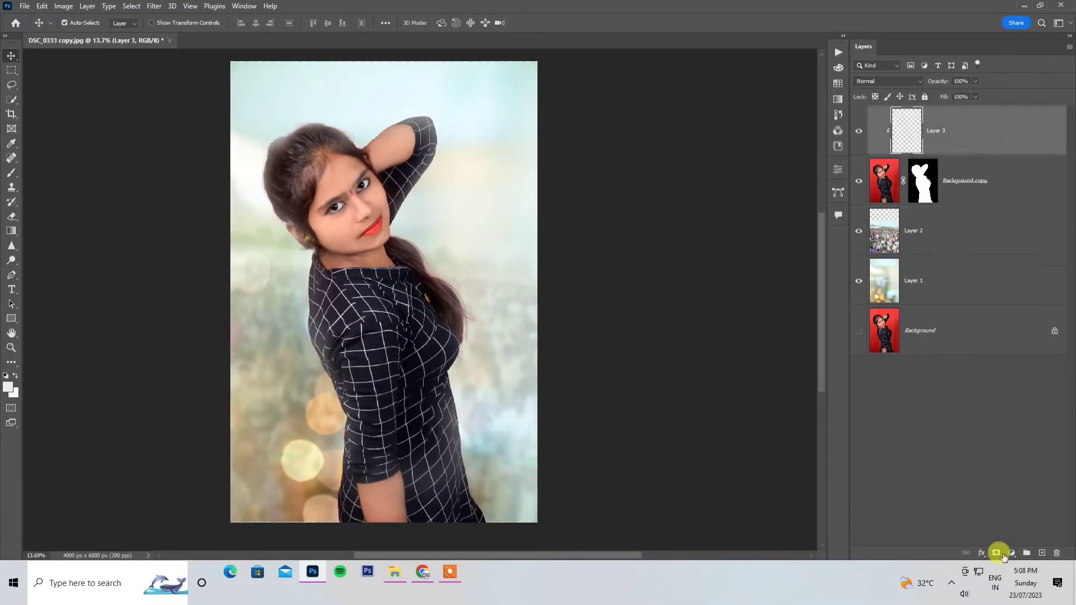
# - Add a radial gradient fill layer and position its glow over the upper-left corner of the photo
pyautogui.click(1012, 553)
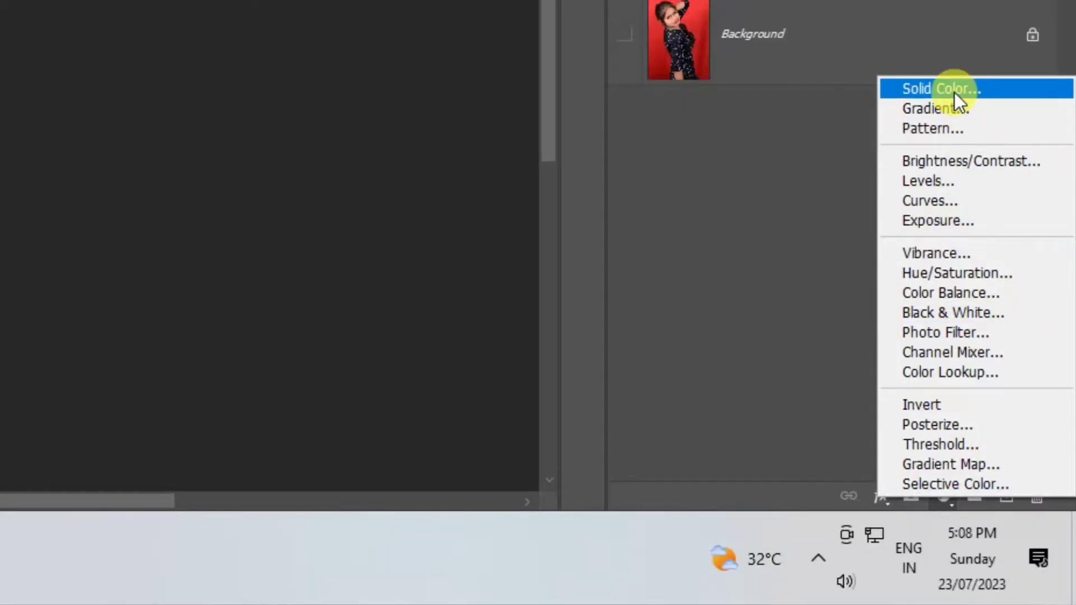
pyautogui.click(954, 107)
pyautogui.click(681, 169)
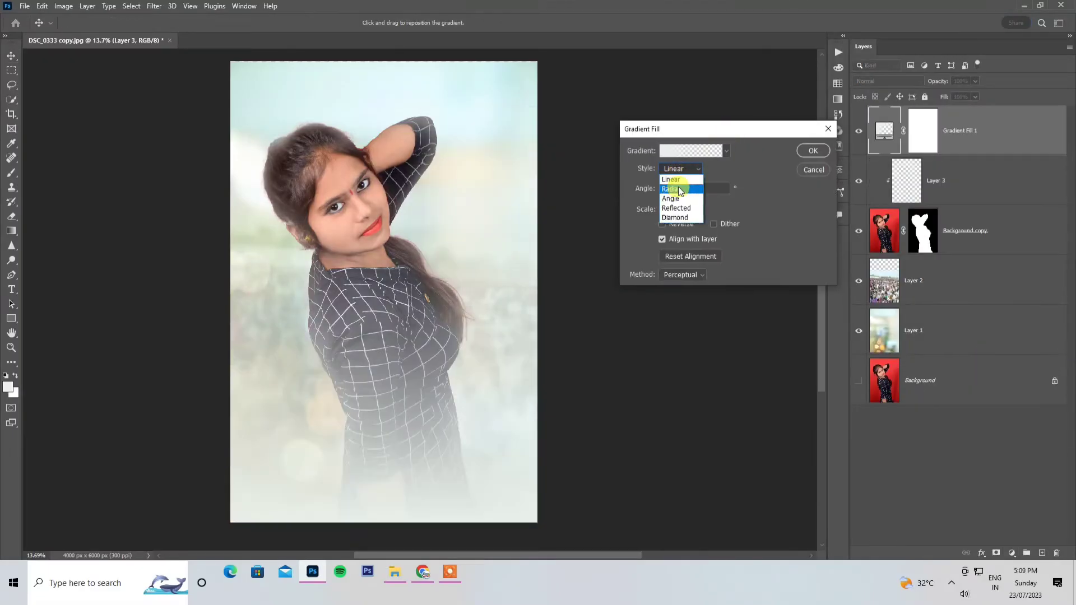
pyautogui.click(681, 191)
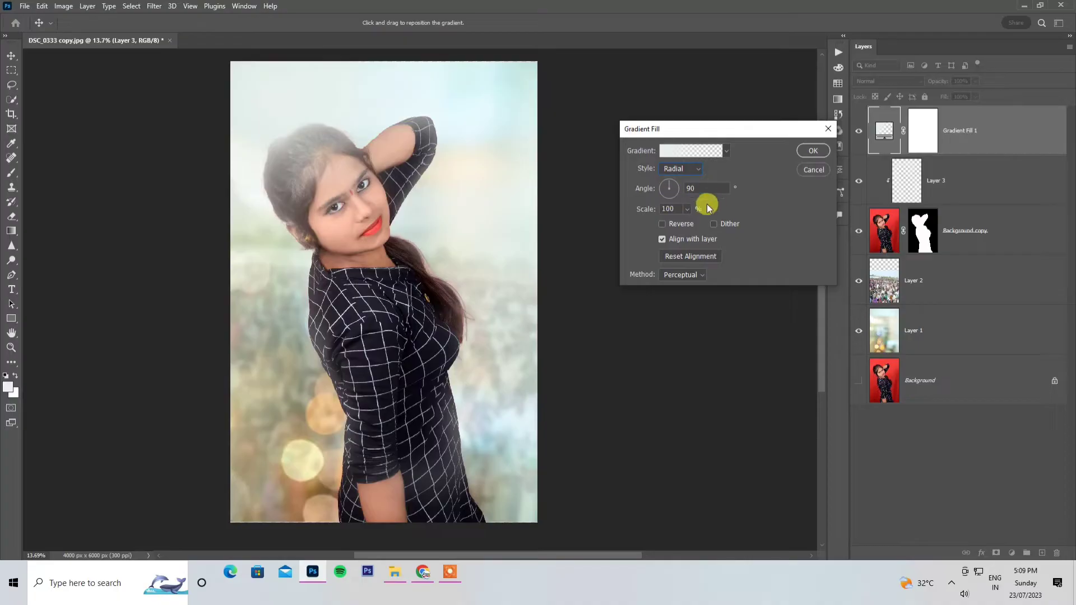
pyautogui.moveTo(563, 193); pyautogui.dragTo(252, 94)
pyautogui.click(813, 150)
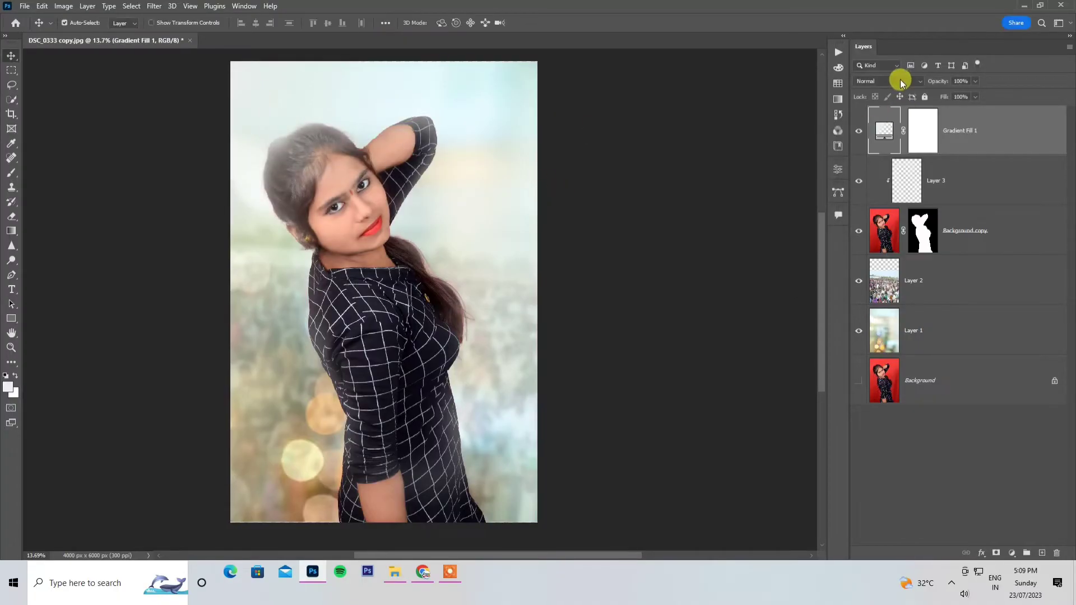
# - Blend the gradient fill layer as Linear Dodge (Add) and lower its opacity
pyautogui.click(889, 81)
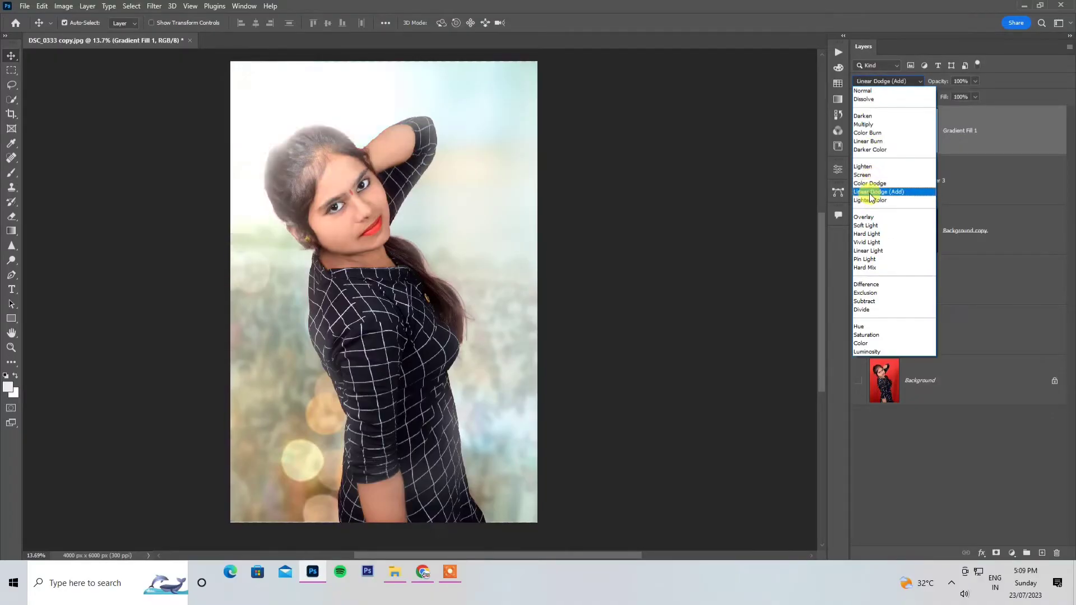
pyautogui.click(871, 194)
pyautogui.moveTo(975, 81); pyautogui.dragTo(954, 101)
# - Duplicate the gradient fill layer, scale the copy's gradient to 57%, and place its glow over the lower-left bokeh area
pyautogui.hotkey('ctrl', 'j')
pyautogui.doubleClick(884, 132)
pyautogui.moveTo(308, 150); pyautogui.dragTo(498, 269)
pyautogui.moveTo(655, 211); pyautogui.dragTo(628, 212)
pyautogui.moveTo(505, 249); pyautogui.dragTo(338, 423)
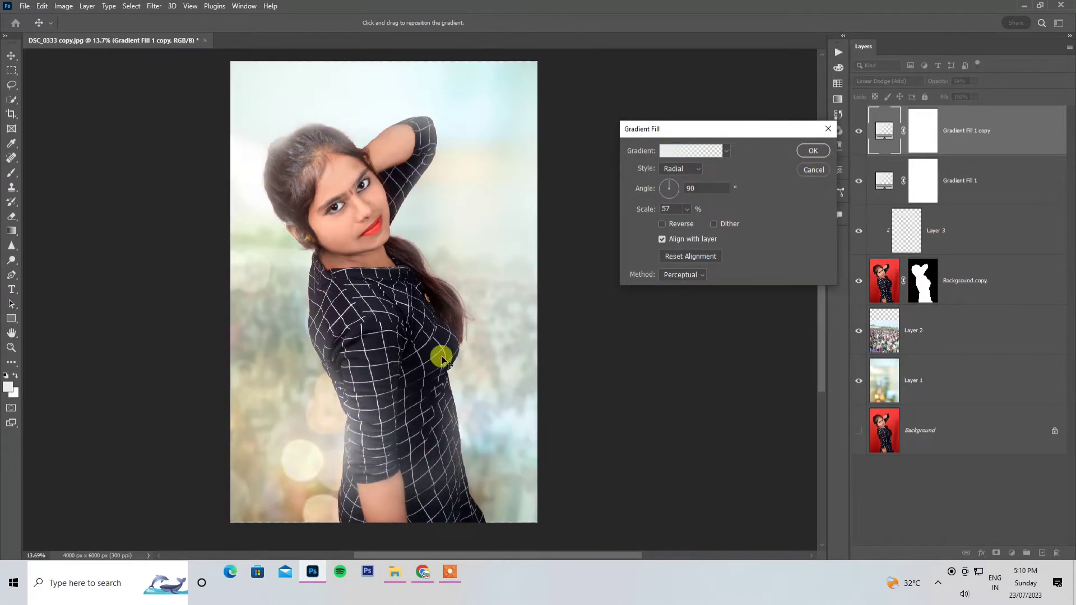
pyautogui.click(813, 150)
# - Duplicate the glow again, place it by the hanging hair, and set the first gradient copy's opacity to 78%
pyautogui.hotkey('ctrl', 'j')
pyautogui.doubleClick(884, 130)
pyautogui.moveTo(588, 305); pyautogui.dragTo(489, 291)
pyautogui.click(813, 150)
pyautogui.click(884, 178)
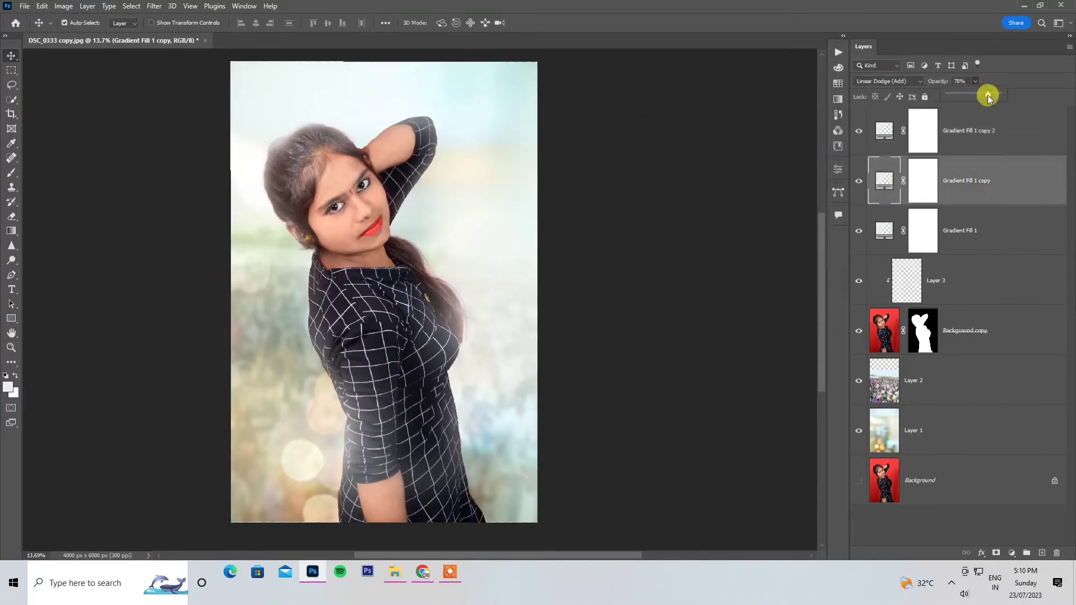
# - Add a Levels adjustment clipped to the cut-out woman and set its white input level to 248
pyautogui.click(867, 329)
pyautogui.scroll(3, 351, 187)
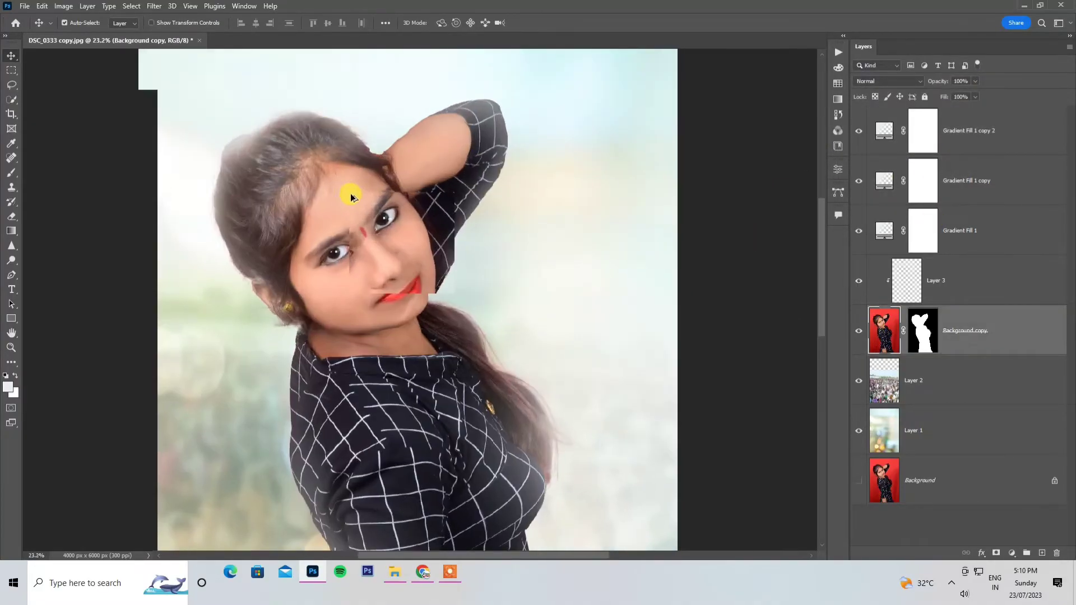
pyautogui.click(1012, 553)
pyautogui.click(948, 401)
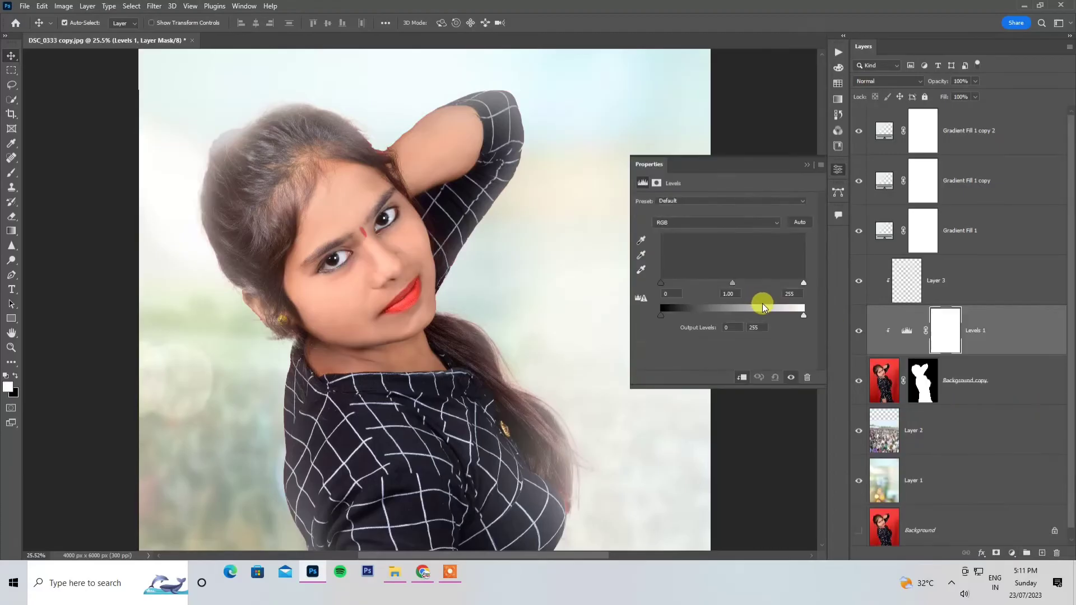
pyautogui.moveTo(804, 283); pyautogui.dragTo(795, 286)
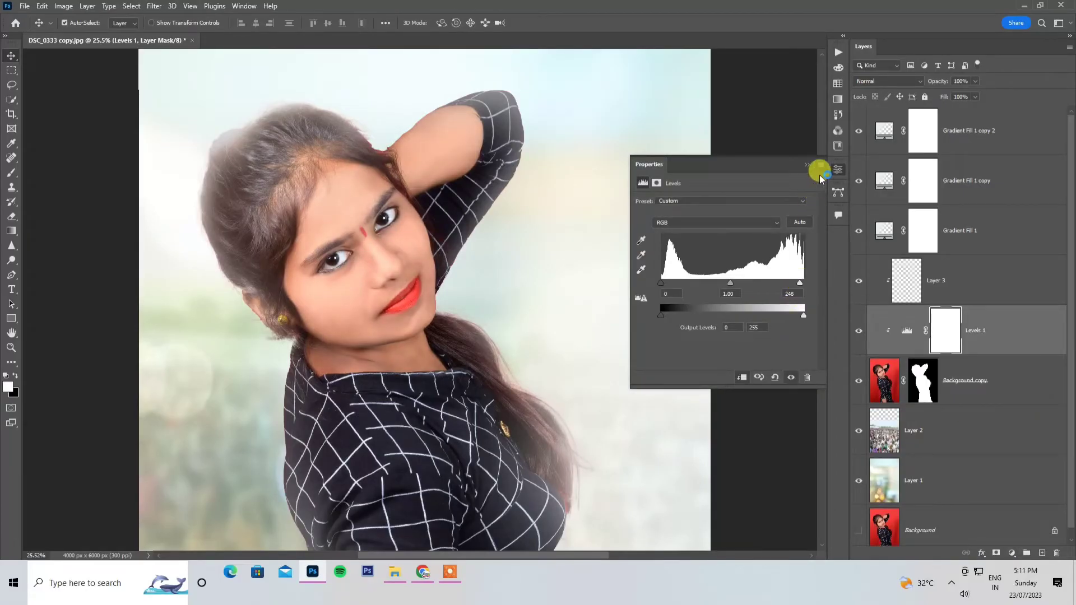
pyautogui.click(807, 165)
pyautogui.scroll(-3, 587, 247)
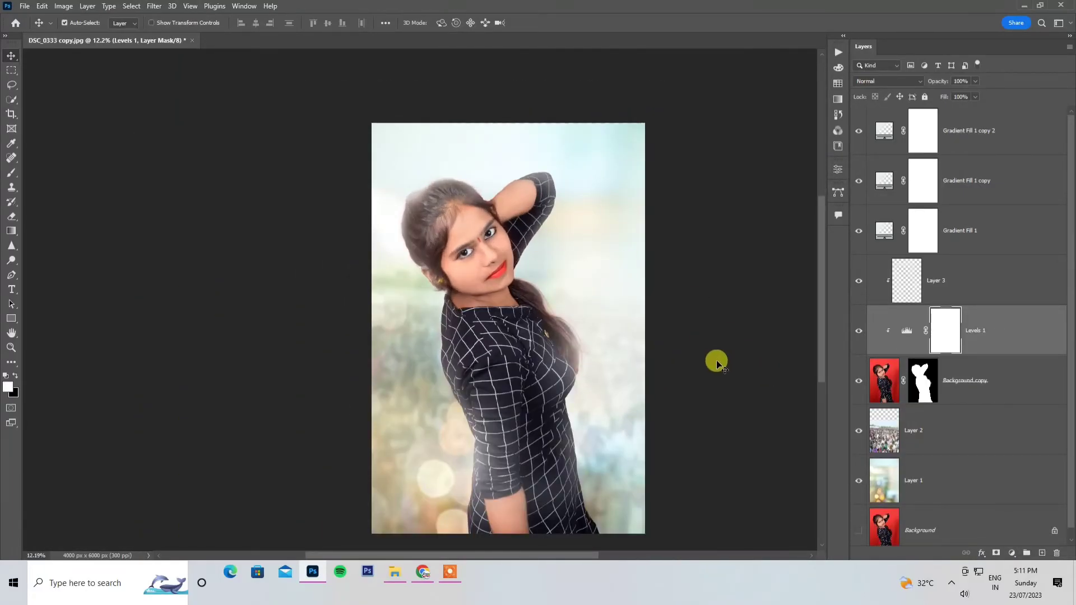
# - Compare the photo with and without the first gradient fill layer, then adjust that layer's fill
pyautogui.click(858, 231)
pyautogui.click(858, 231)
pyautogui.click(982, 231)
pyautogui.click(976, 96)
pyautogui.moveTo(954, 112); pyautogui.dragTo(961, 112)
pyautogui.click(716, 260)
# - Add a Vibrance adjustment clipped to the cut-out woman with vibrance +7 and saturation +10
pyautogui.click(953, 381)
pyautogui.click(1012, 553)
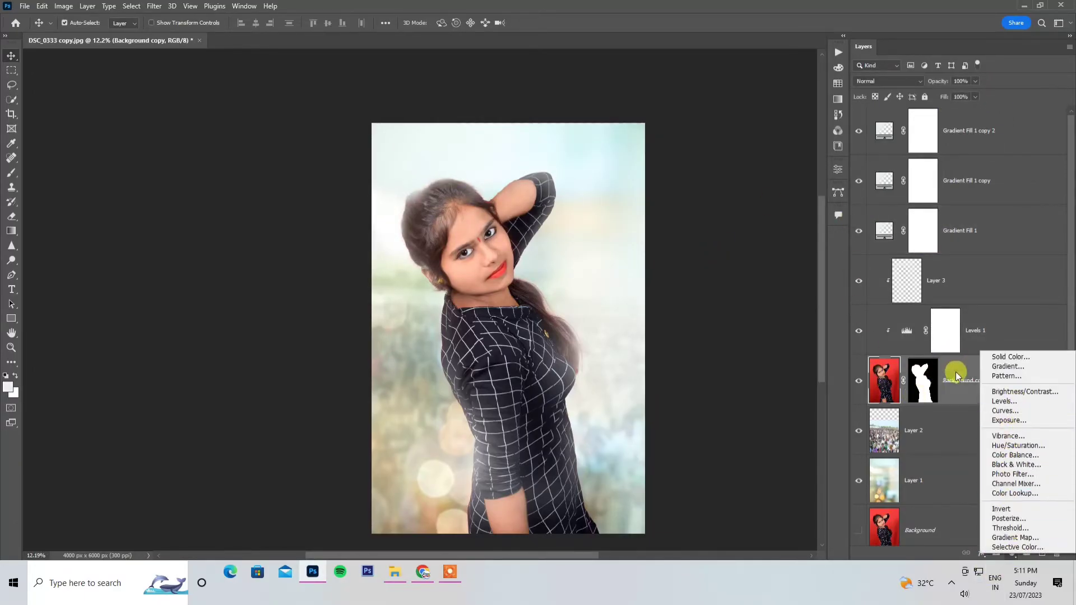
pyautogui.click(1009, 437)
pyautogui.moveTo(724, 232); pyautogui.dragTo(734, 235)
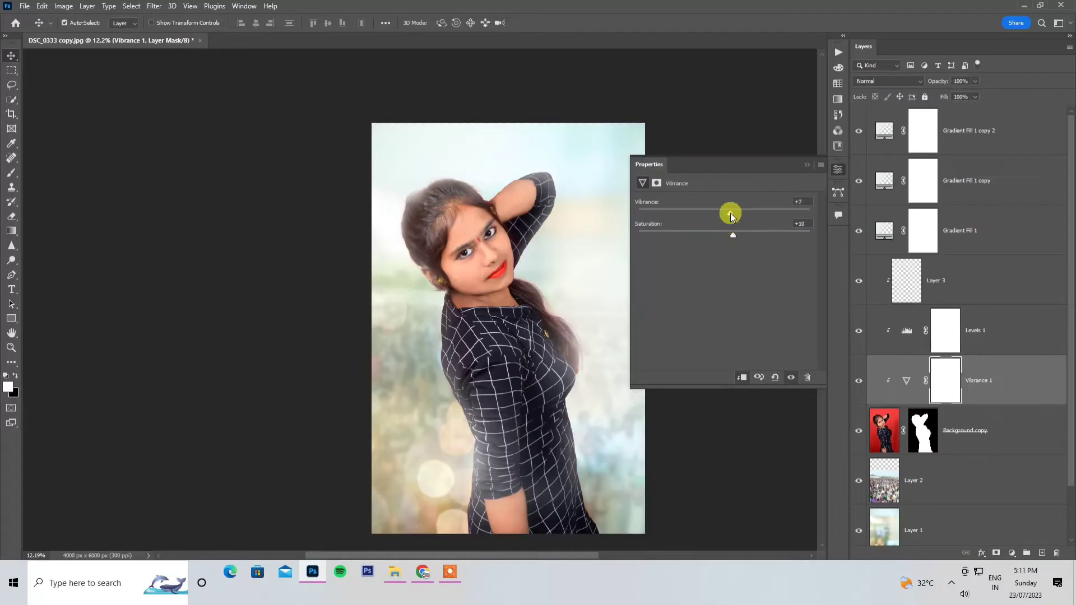
pyautogui.click(807, 165)
# - Run the LUTS - Color Grading action above the crowd layer to color-grade only the background
pyautogui.click(971, 478)
pyautogui.click(839, 52)
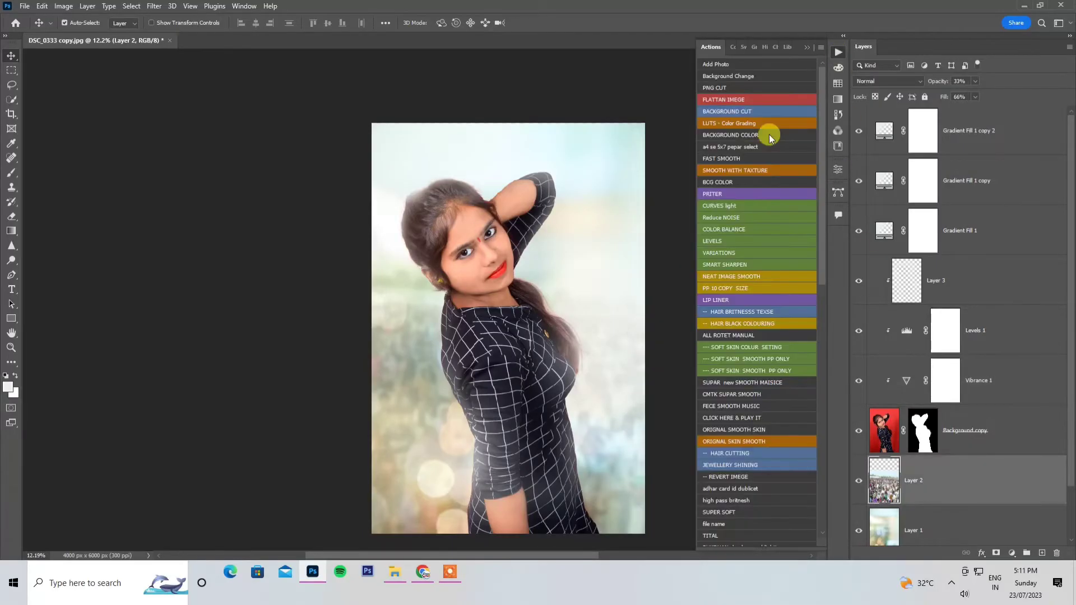
pyautogui.click(726, 124)
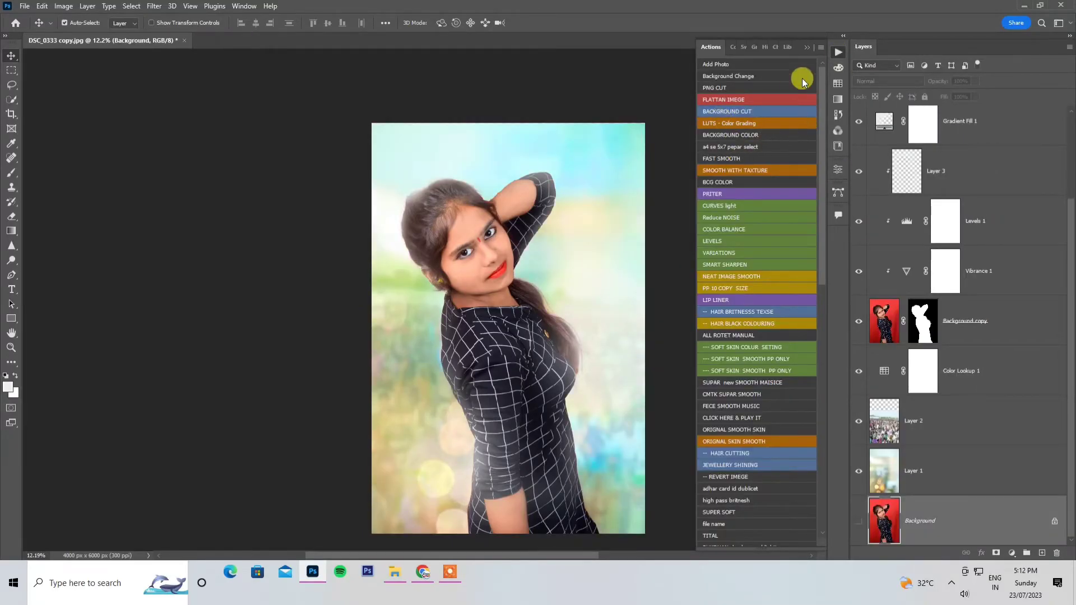
pyautogui.click(808, 47)
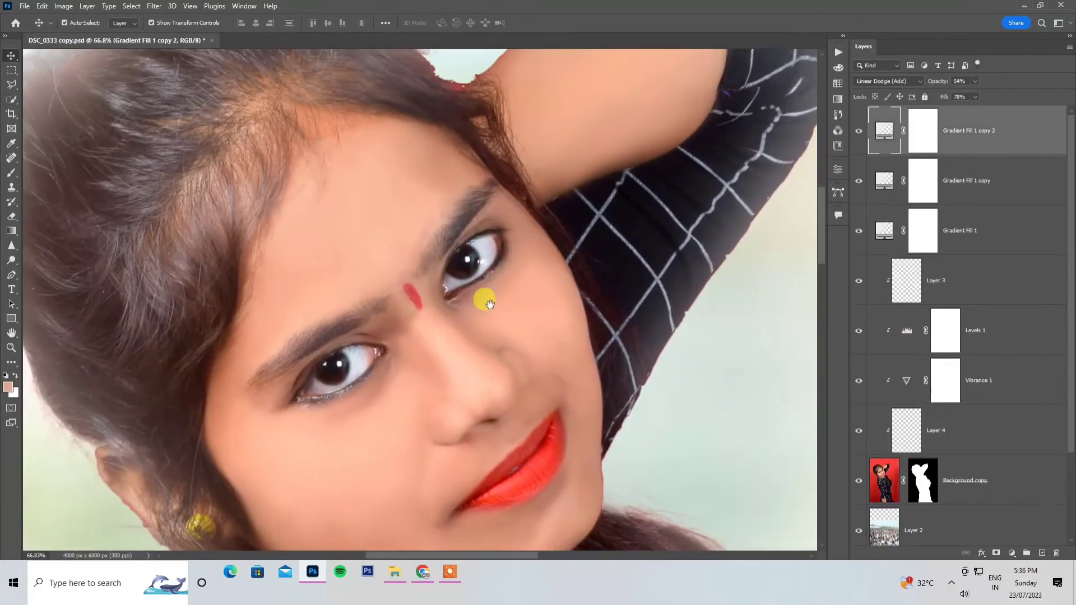
# - Select the empty layer clipped directly above the cut-out and prepare a small soft brush in black
pyautogui.moveTo(488, 303); pyautogui.dragTo(489, 246)
pyautogui.click(930, 431)
pyautogui.rightClick(12, 173)
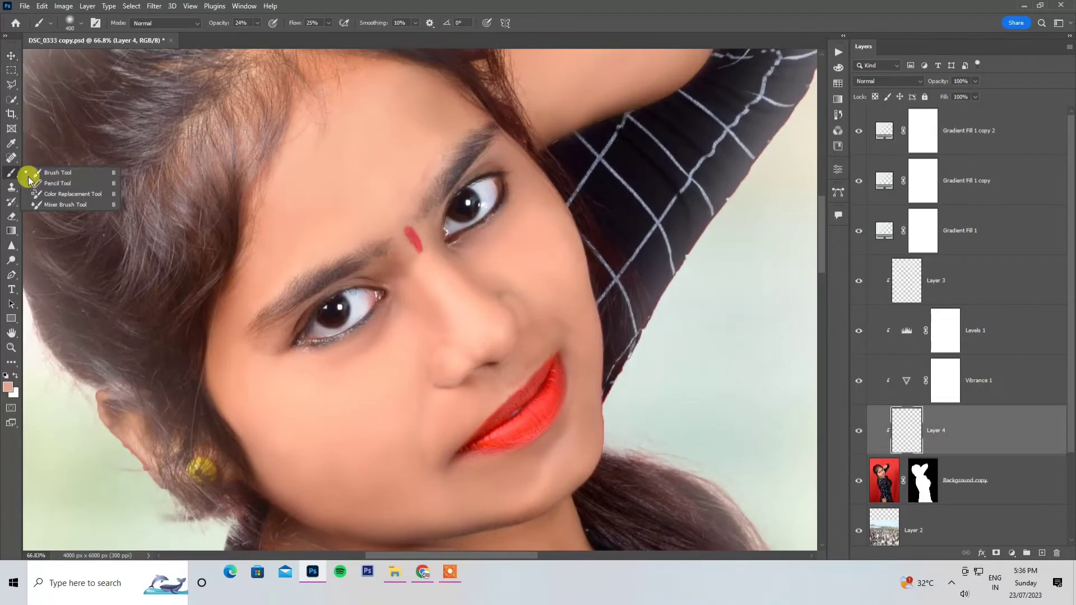
pyautogui.click(40, 173)
pyautogui.click(7, 387)
pyautogui.click(588, 297)
pyautogui.click(843, 155)
pyautogui.rightClick(465, 106)
pyautogui.click(322, 302)
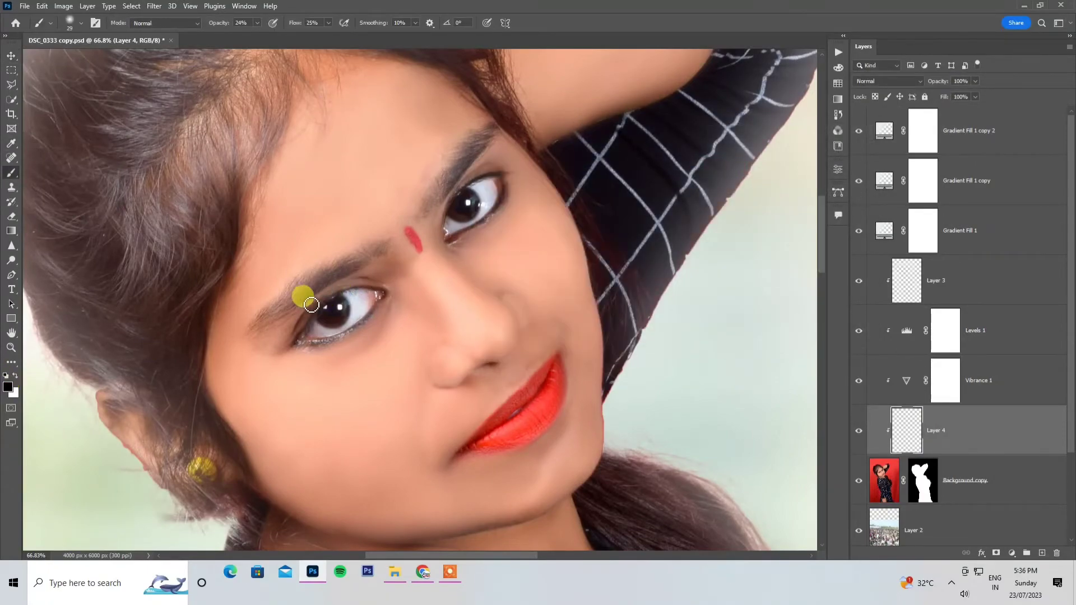
# - Darken both eyebrows with soft black strokes using a slightly larger brush of 45 px
pyautogui.scroll(1, 314, 302)
pyautogui.scroll(-1, 364, 258)
pyautogui.rightClick(425, 210)
pyautogui.moveTo(393, 216); pyautogui.dragTo(254, 300)
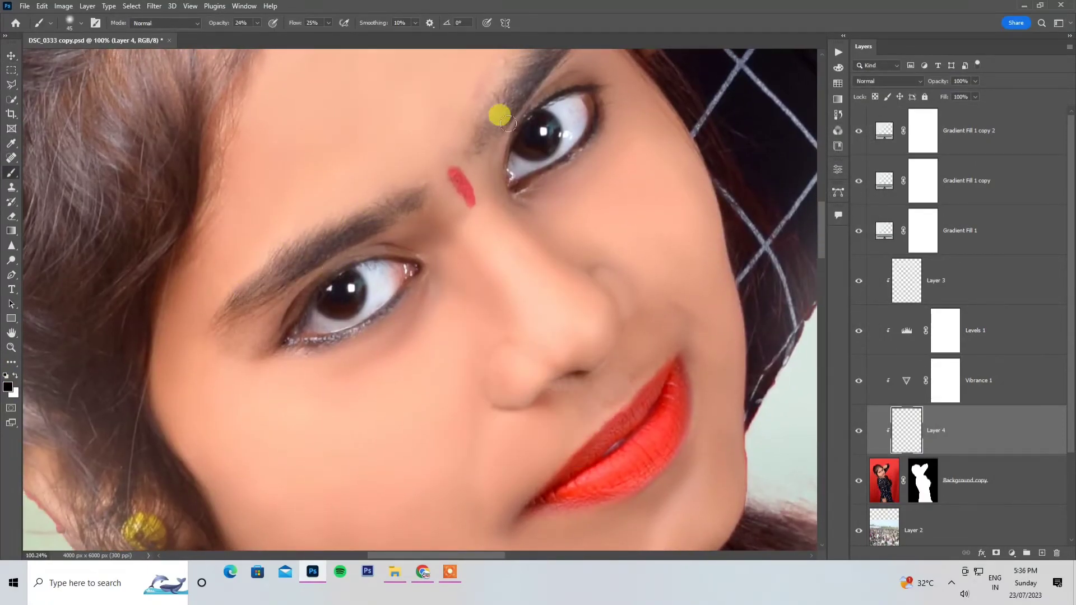
pyautogui.moveTo(509, 124); pyautogui.dragTo(470, 217)
pyautogui.moveTo(463, 229); pyautogui.dragTo(529, 119)
pyautogui.scroll(-1, 433, 219)
pyautogui.scroll(-1, 432, 219)
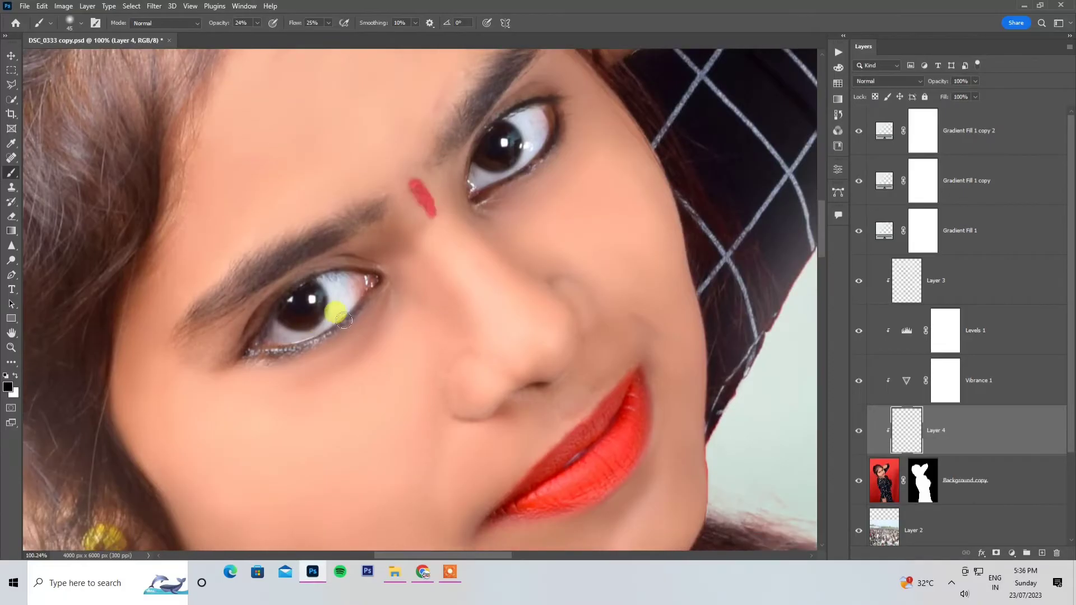
# - Set the brush to 38% opacity and 45% flow, and darken the lash lines of both eyes with a 20 px tip
pyautogui.click(258, 23)
pyautogui.moveTo(258, 35); pyautogui.dragTo(265, 35)
pyautogui.click(328, 23)
pyautogui.moveTo(329, 35); pyautogui.dragTo(338, 37)
pyautogui.click(546, 31)
pyautogui.moveTo(375, 288)
pyautogui.mouseDown()
pyautogui.moveTo(312, 351)
pyautogui.moveTo(246, 354)
pyautogui.mouseUp()
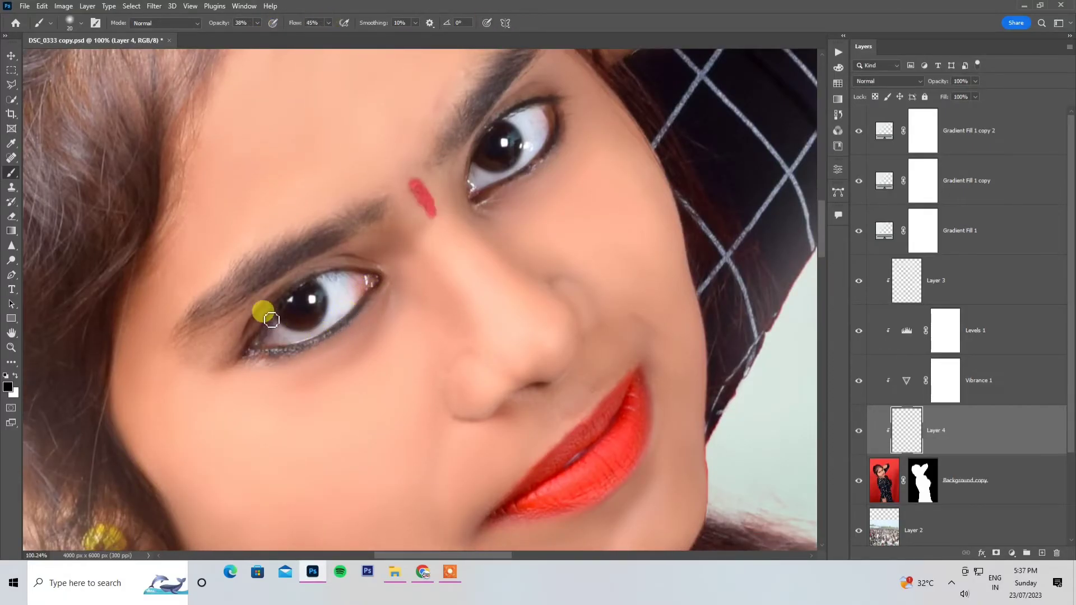
pyautogui.moveTo(272, 320)
pyautogui.mouseDown()
pyautogui.moveTo(347, 275)
pyautogui.moveTo(385, 284)
pyautogui.mouseUp()
pyautogui.moveTo(522, 237); pyautogui.dragTo(472, 314)
pyautogui.moveTo(422, 282)
pyautogui.mouseDown()
pyautogui.moveTo(488, 247)
pyautogui.moveTo(513, 189)
pyautogui.mouseUp()
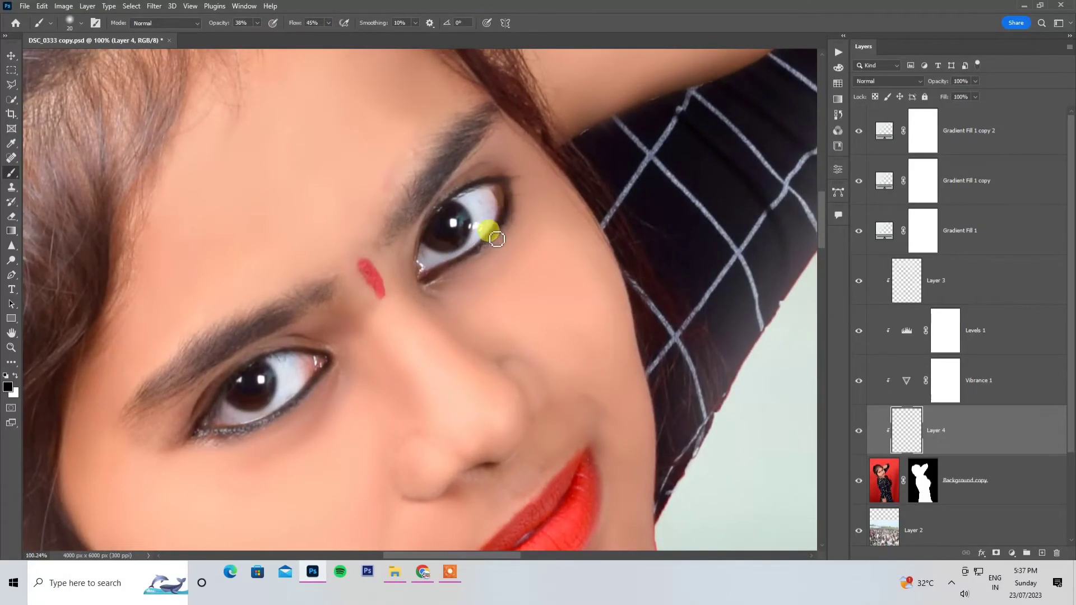
pyautogui.moveTo(497, 239)
pyautogui.mouseDown()
pyautogui.moveTo(425, 280)
pyautogui.moveTo(449, 207)
pyautogui.moveTo(507, 190)
pyautogui.moveTo(428, 215)
pyautogui.mouseUp()
# - Set the painted layer's Blend If white point for the underlying layer to 189
pyautogui.scroll(-5, 428, 216)
pyautogui.click(982, 553)
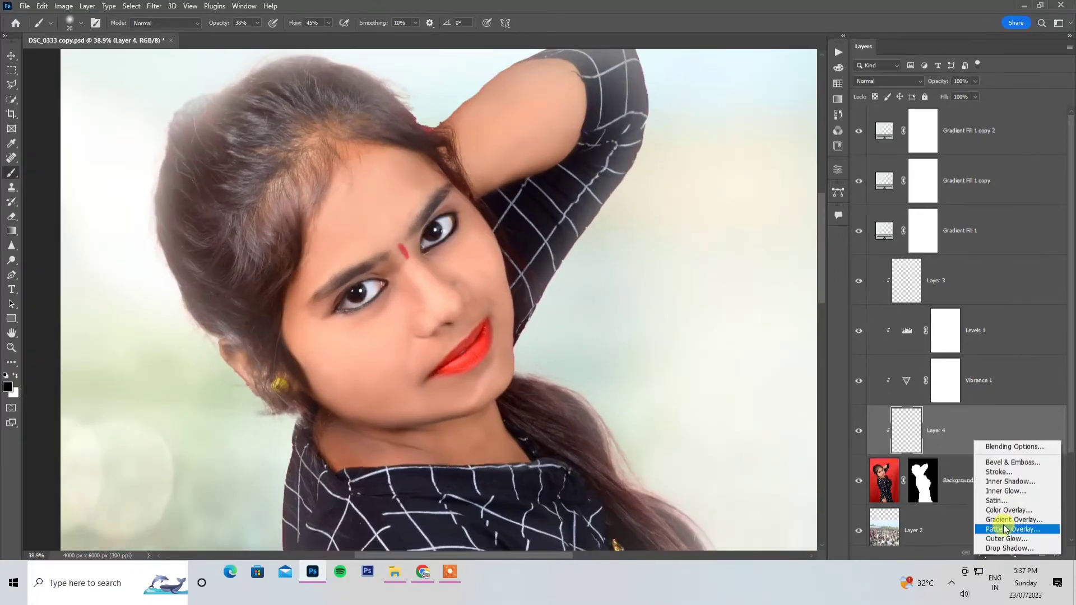
pyautogui.click(1004, 447)
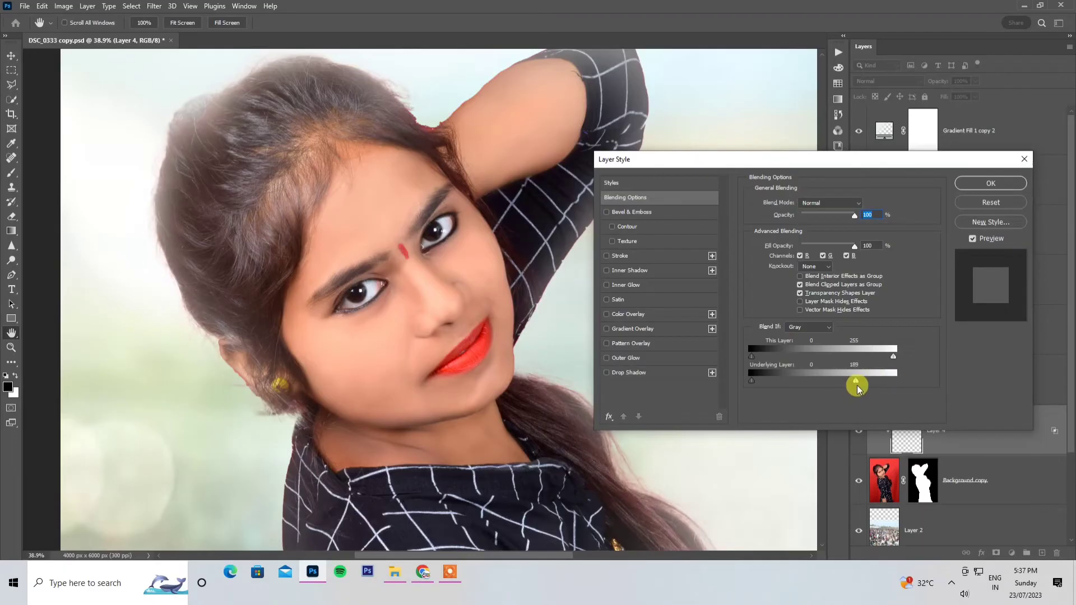
pyautogui.click(978, 185)
# - Enlarge the brush to 187 px and paint black over the faded hair at the side of the head
pyautogui.rightClick(397, 182)
pyautogui.click(507, 208)
pyautogui.moveTo(242, 189)
pyautogui.mouseDown()
pyautogui.moveTo(399, 116)
pyautogui.moveTo(224, 185)
pyautogui.moveTo(228, 233)
pyautogui.mouseUp()
pyautogui.scroll(-5, 229, 233)
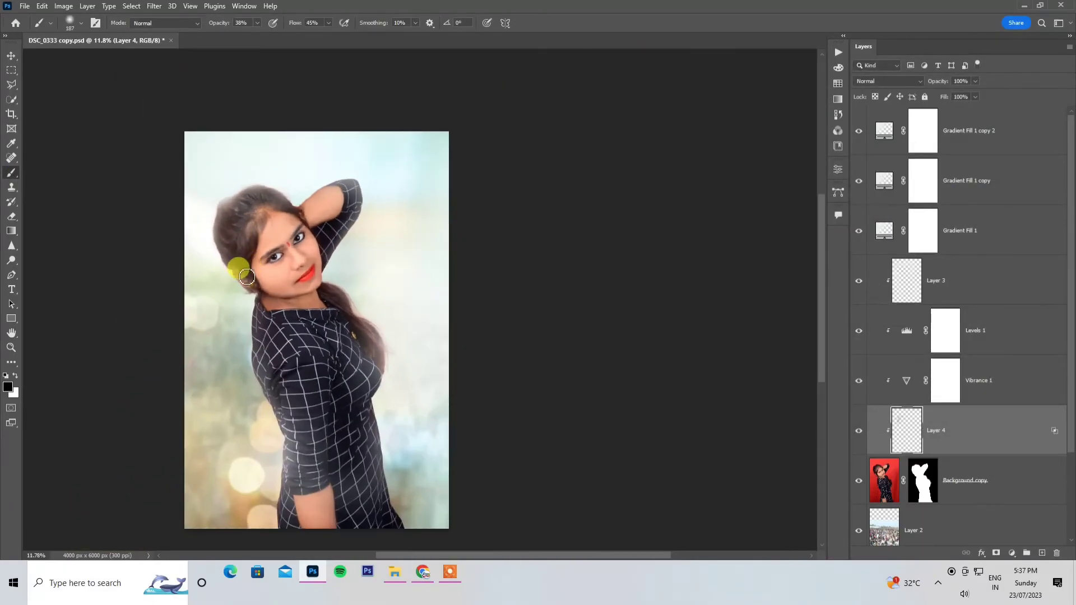
pyautogui.press('v')
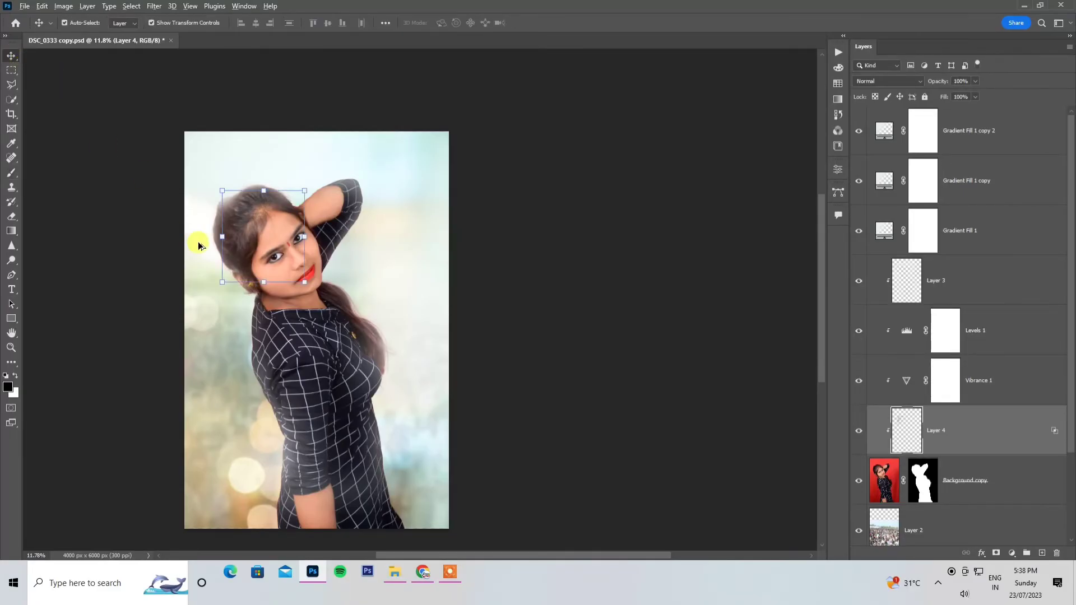
pyautogui.scroll(1, 420, 276)
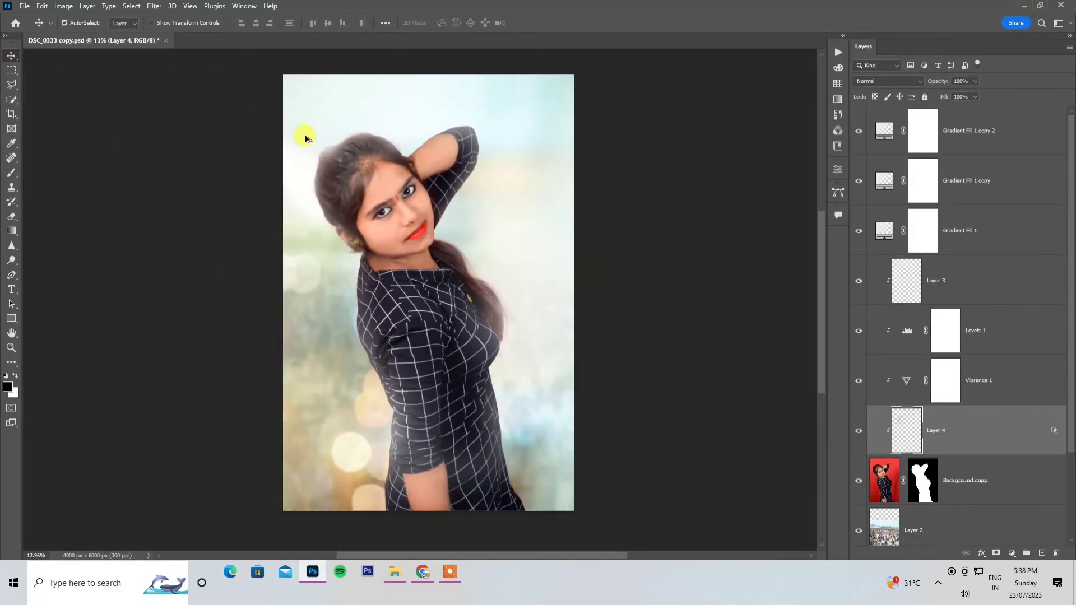
pyautogui.scroll(3, 433, 227)
pyautogui.scroll(-4, 396, 151)
pyautogui.moveTo(751, 582)
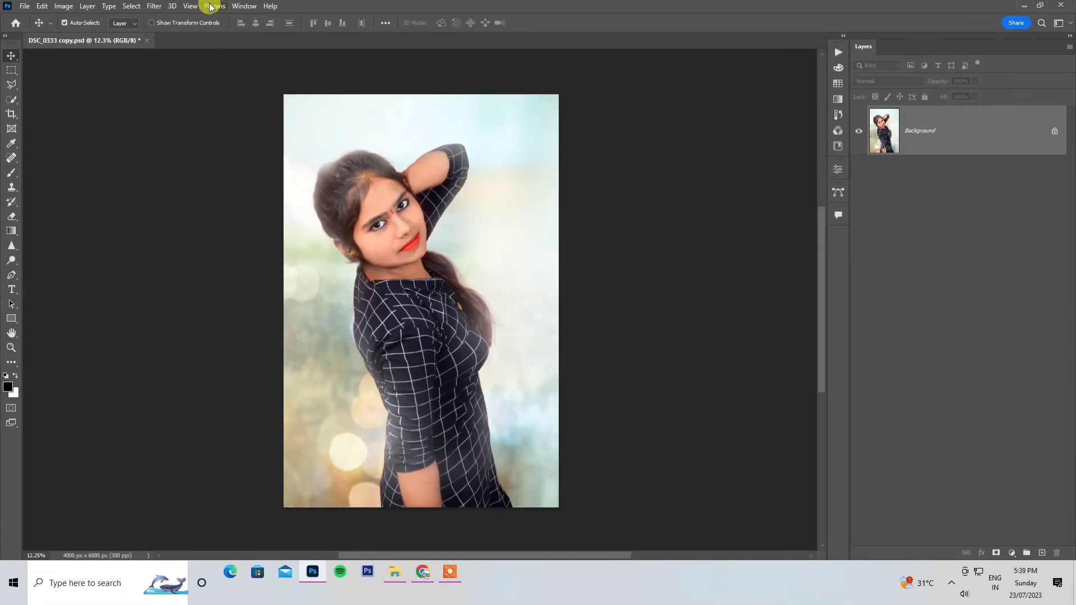
# - In the Camera Raw Filter, set the Color Mixer saturation to Reds +8, Oranges +17, Blues +40, Purples +19 and Magentas +19
pyautogui.click(154, 6)
pyautogui.click(174, 90)
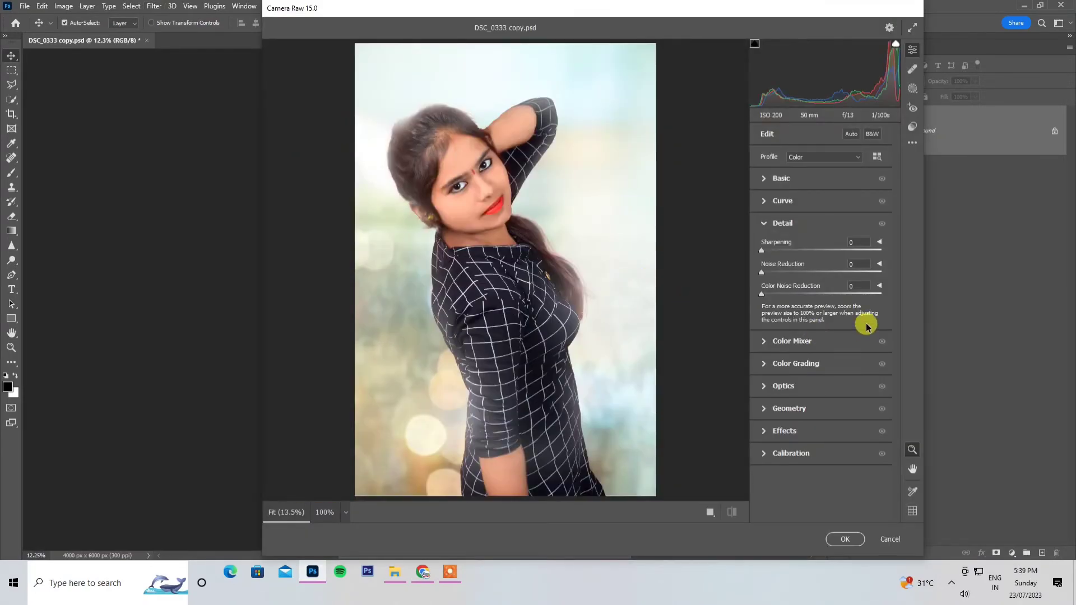
pyautogui.click(764, 342)
pyautogui.click(796, 281)
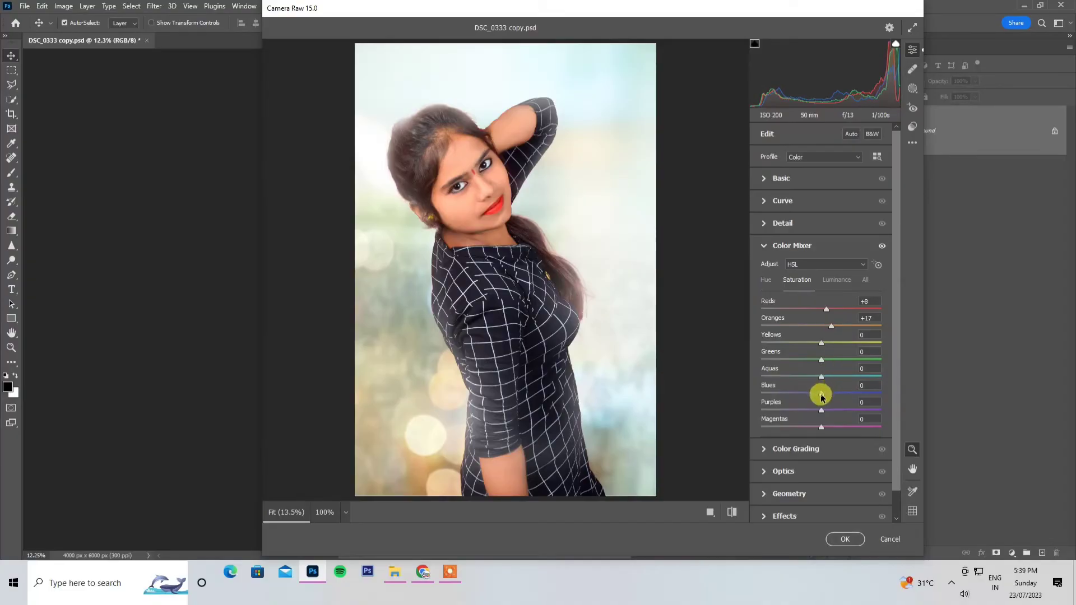
pyautogui.moveTo(821, 393); pyautogui.dragTo(846, 393)
pyautogui.moveTo(821, 427); pyautogui.dragTo(832, 427)
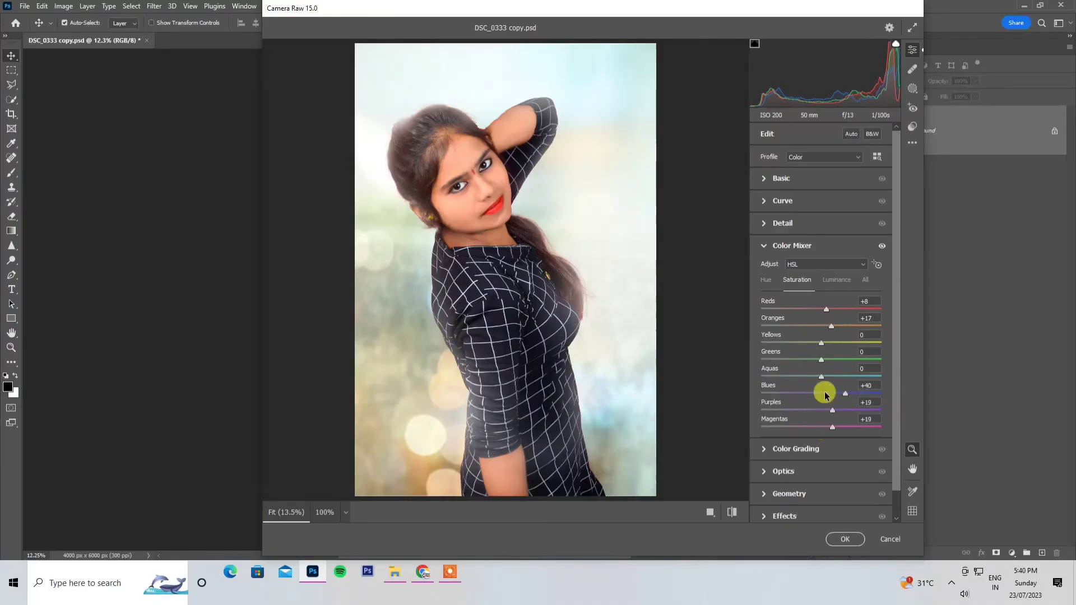
pyautogui.moveTo(821, 376); pyautogui.dragTo(833, 427)
# - Set the Color Mixer luminance to Reds +13, Oranges +10, Yellows +51, Greens +70, Aquas +62, Blues +79, Purples +46 and Magentas +56
pyautogui.click(835, 280)
pyautogui.moveTo(822, 381); pyautogui.dragTo(859, 376)
pyautogui.moveTo(821, 360)
pyautogui.mouseDown()
pyautogui.moveTo(880, 361)
pyautogui.moveTo(860, 359)
pyautogui.moveTo(878, 343)
pyautogui.moveTo(771, 351)
pyautogui.moveTo(860, 357)
pyautogui.moveTo(830, 333)
pyautogui.moveTo(822, 348)
pyautogui.moveTo(831, 348)
pyautogui.mouseUp()
pyautogui.moveTo(821, 309)
pyautogui.mouseDown()
pyautogui.moveTo(836, 311)
pyautogui.moveTo(829, 325)
pyautogui.mouseUp()
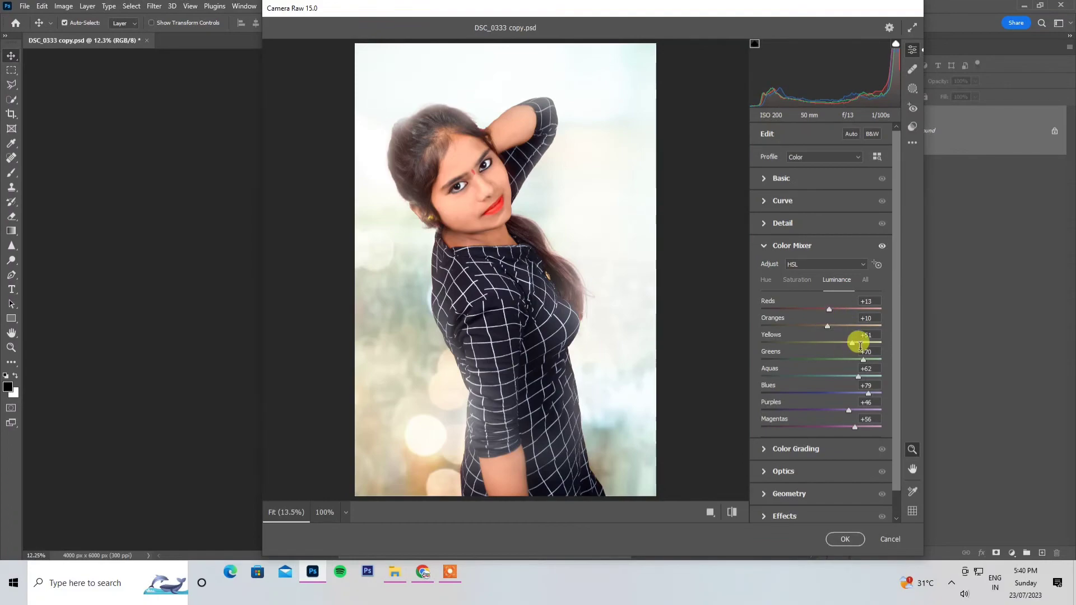
# - Color-grade the shadows teal with hue 191 and saturation 95, and apply the Camera Raw adjustments to the portrait
pyautogui.moveTo(896, 393); pyautogui.dragTo(902, 453)
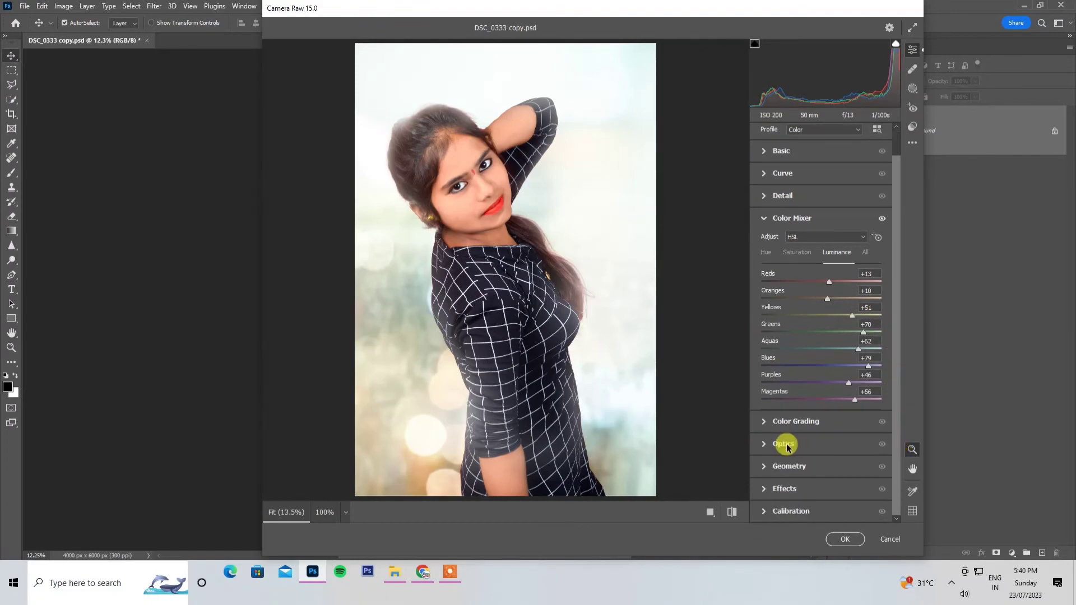
pyautogui.click(766, 423)
pyautogui.click(816, 214)
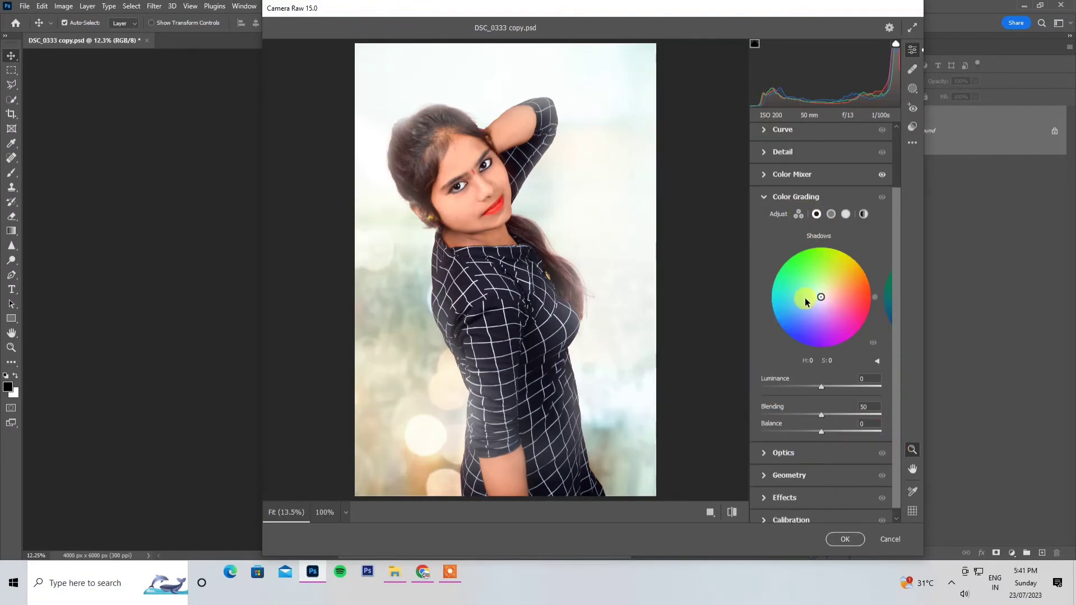
pyautogui.moveTo(805, 298); pyautogui.dragTo(779, 306)
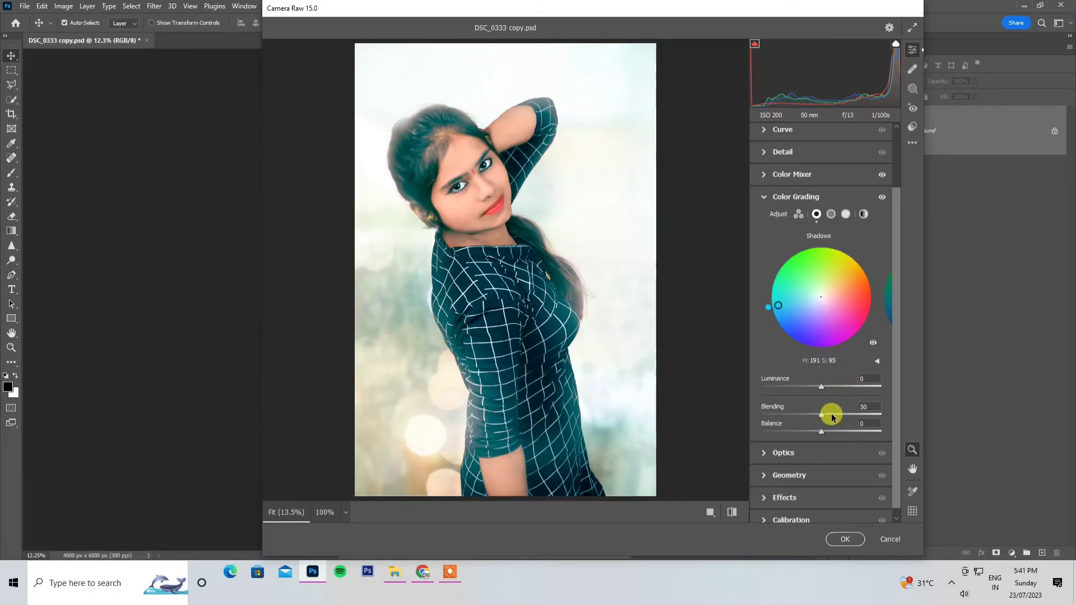
pyautogui.click(845, 539)
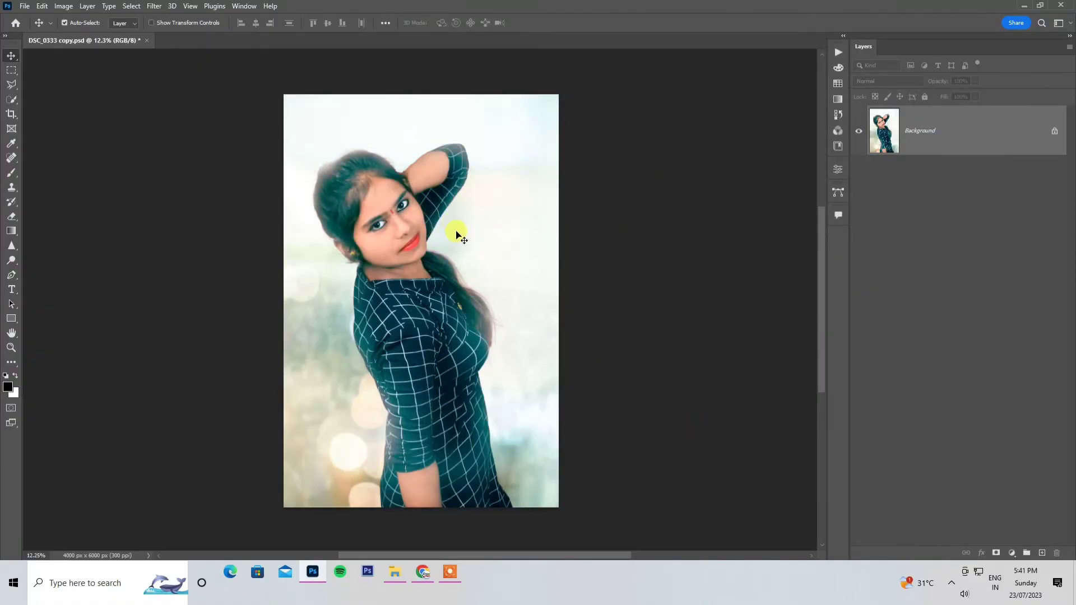
pyautogui.scroll(6, 399, 224)
pyautogui.scroll(-5, 399, 225)
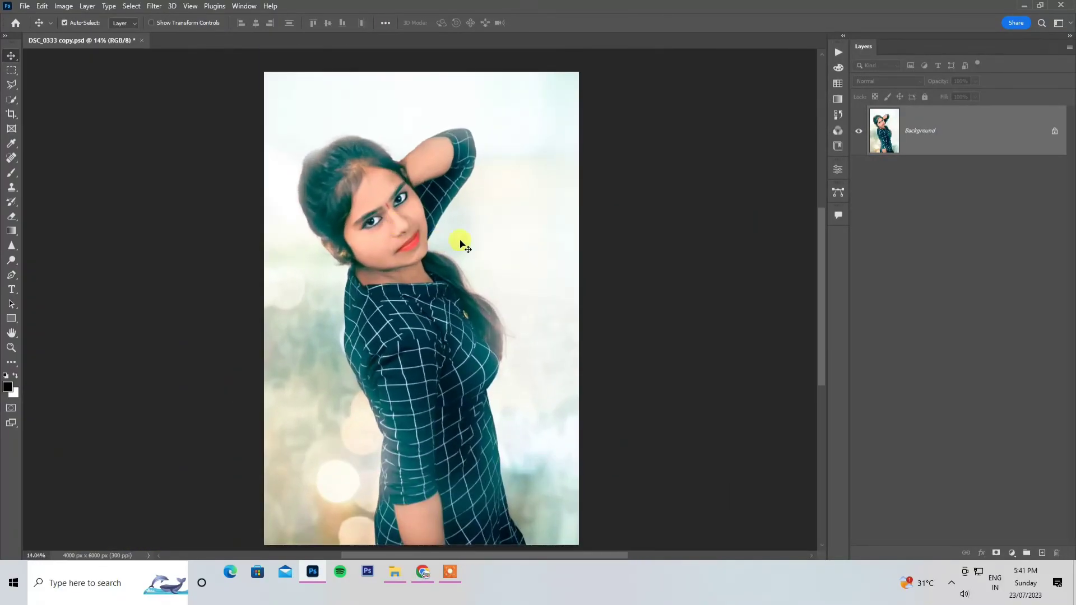